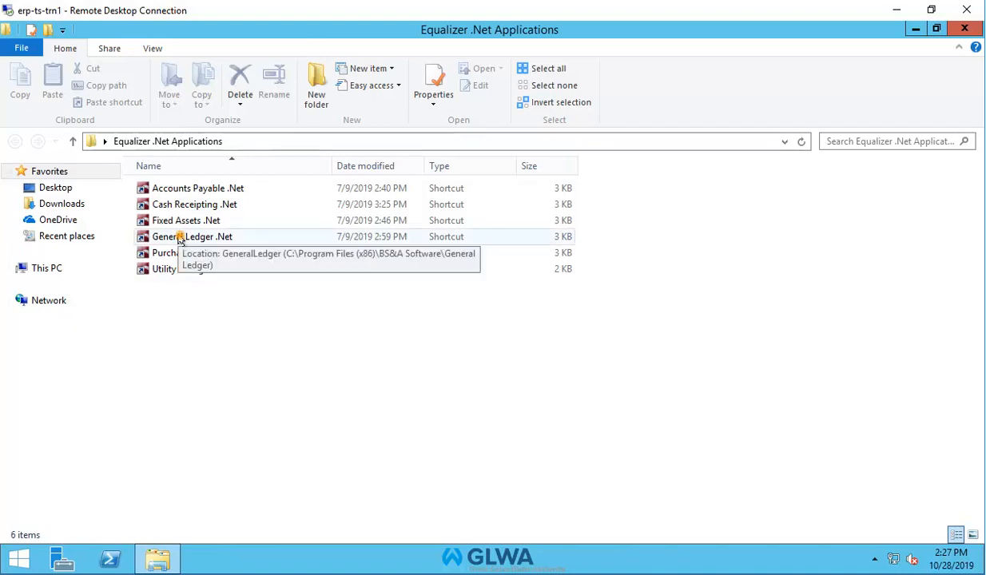
Launch General Ledger .Net and log in with the user's username and account password.
double_click(177, 237)
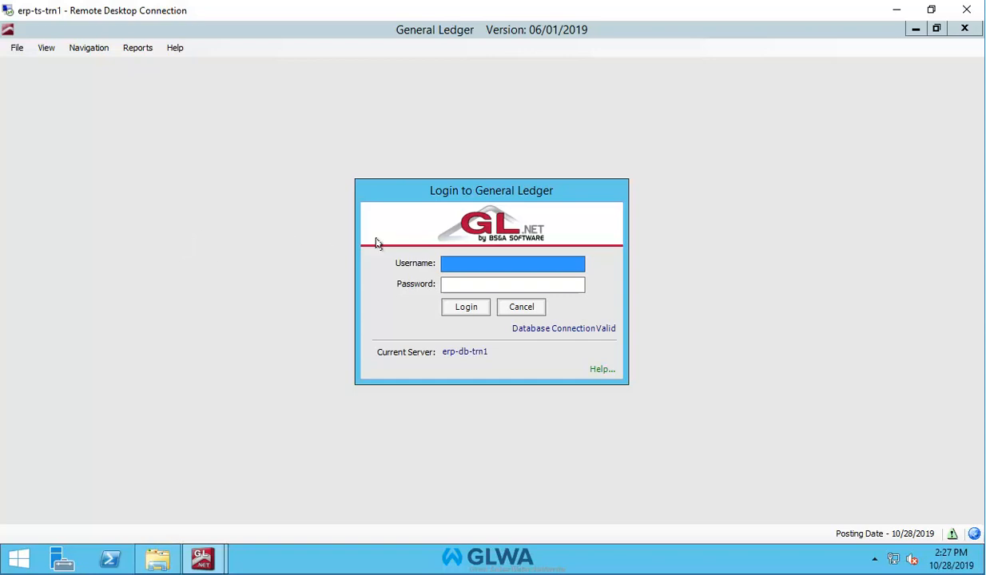
left_click(477, 262)
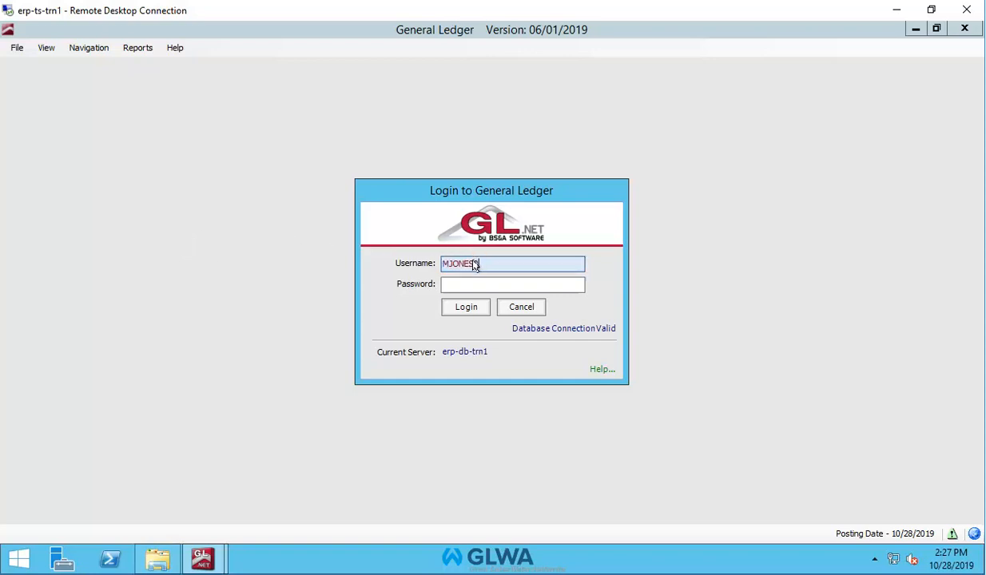
key("Tab")
type("****")
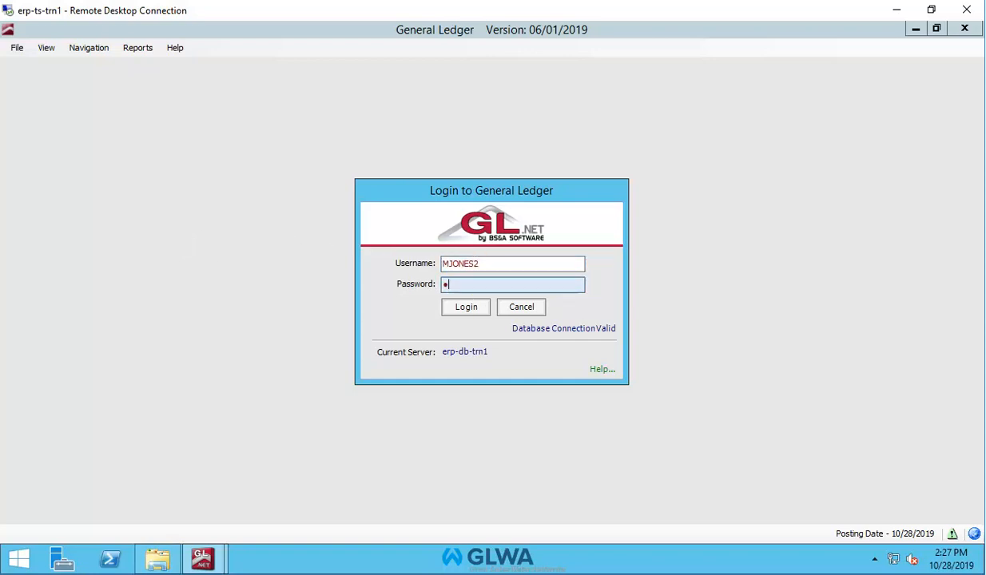
type("******")
left_click(452, 305)
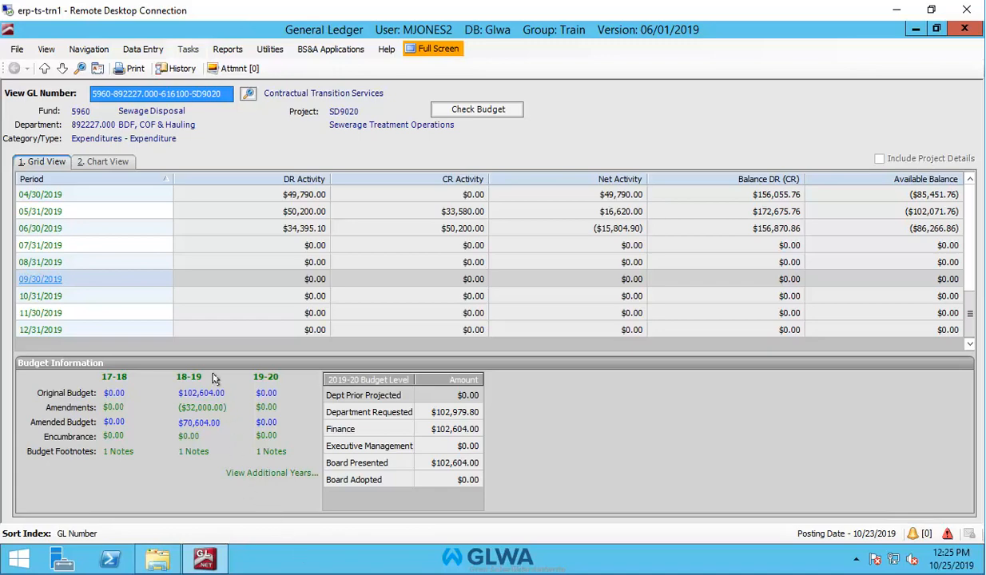
Open Create or Edit Budget and set the department filter to 892227.000 BDF, COF & Hauling.
left_click(187, 49)
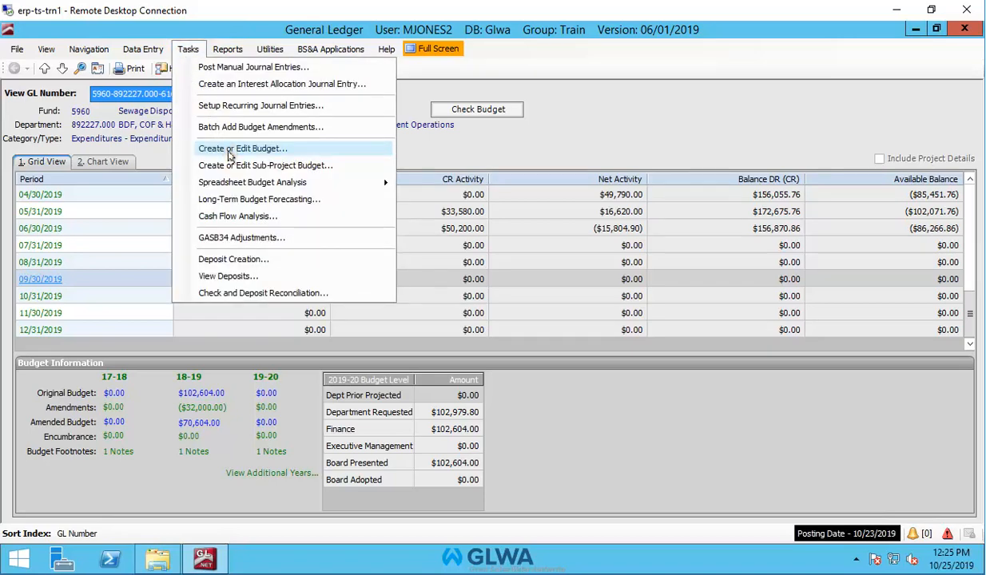
left_click(230, 152)
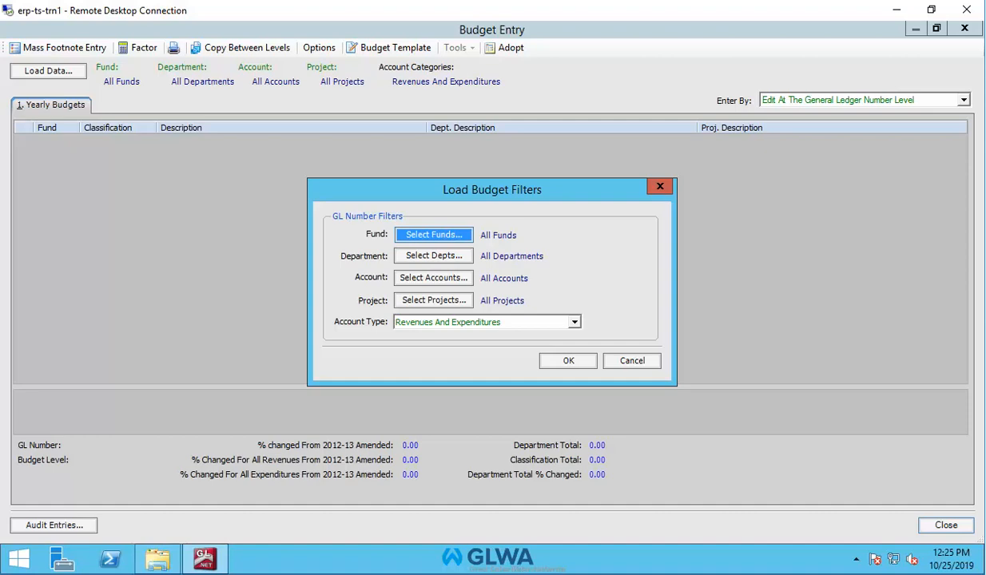
key("Tab")
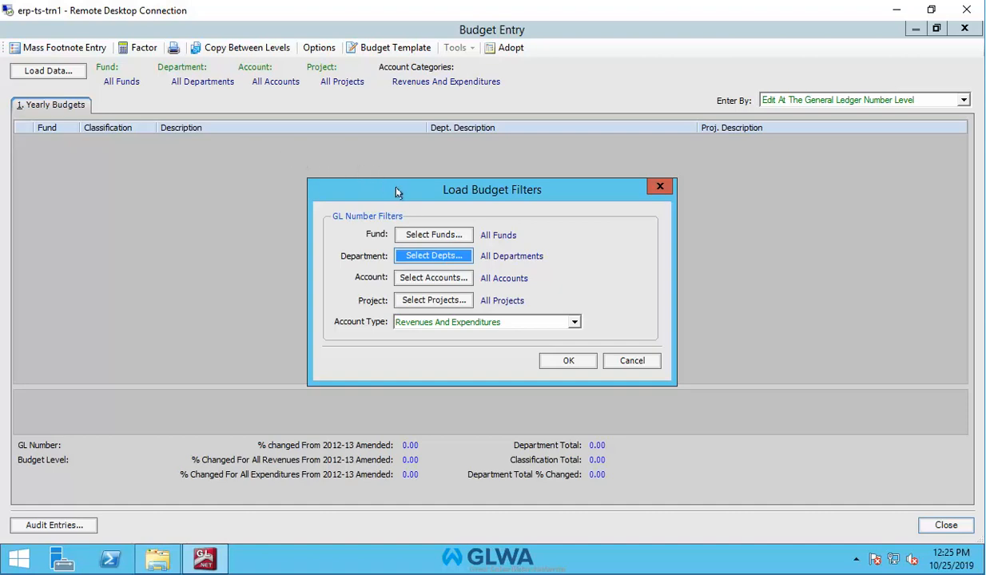
left_click(431, 254)
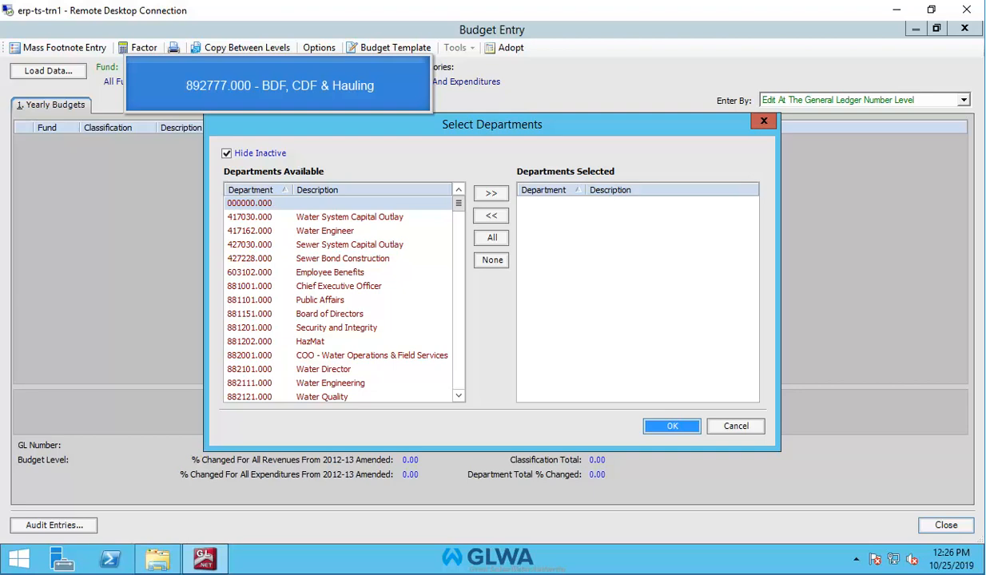
left_click(429, 247)
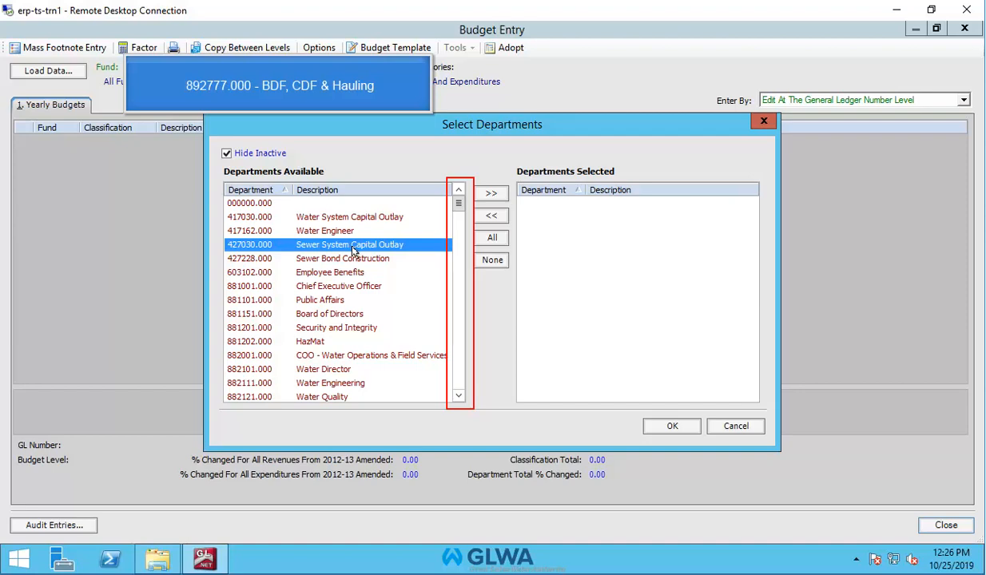
scroll(353, 250, "down", 4)
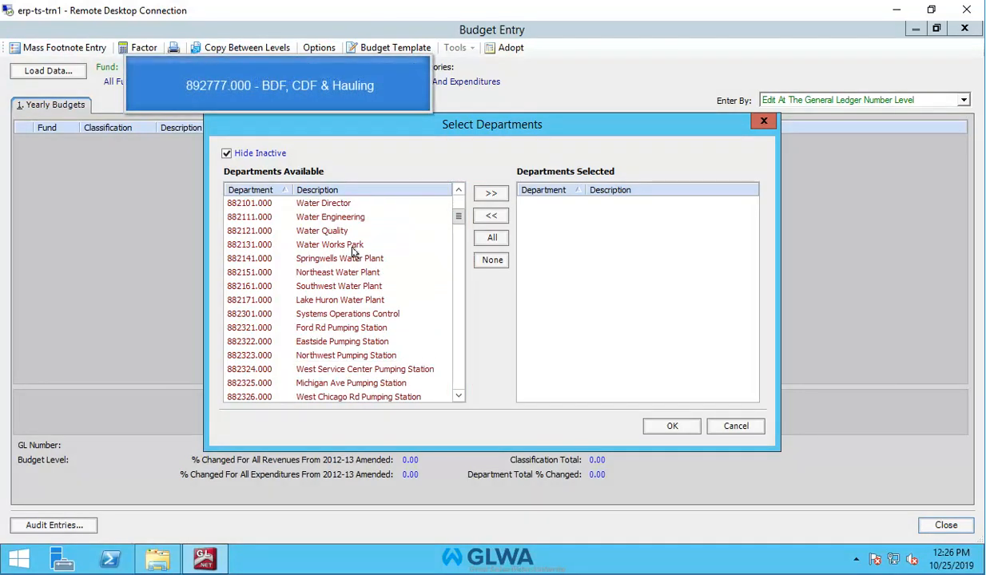
scroll(353, 250, "down", 10)
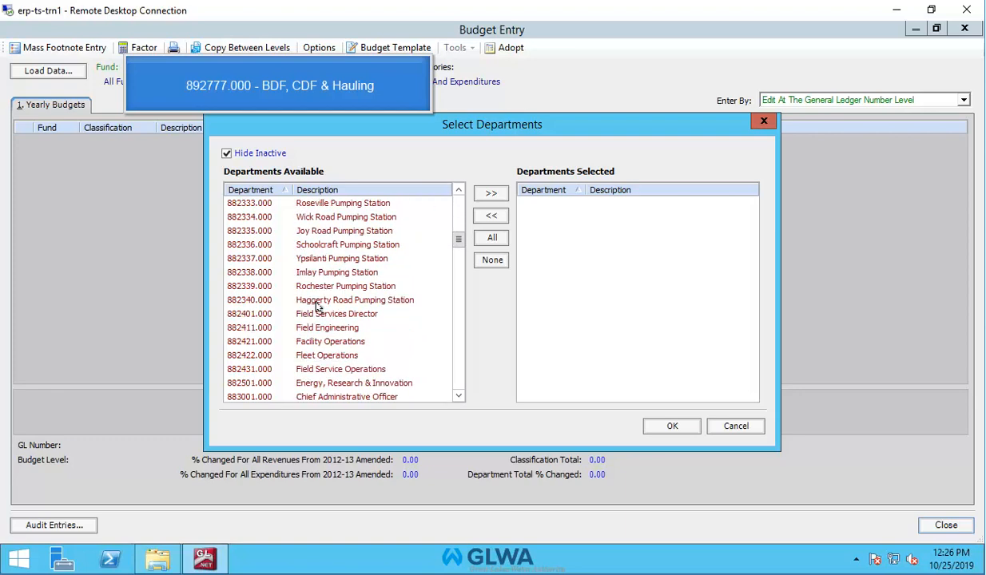
scroll(317, 307, "down", 10)
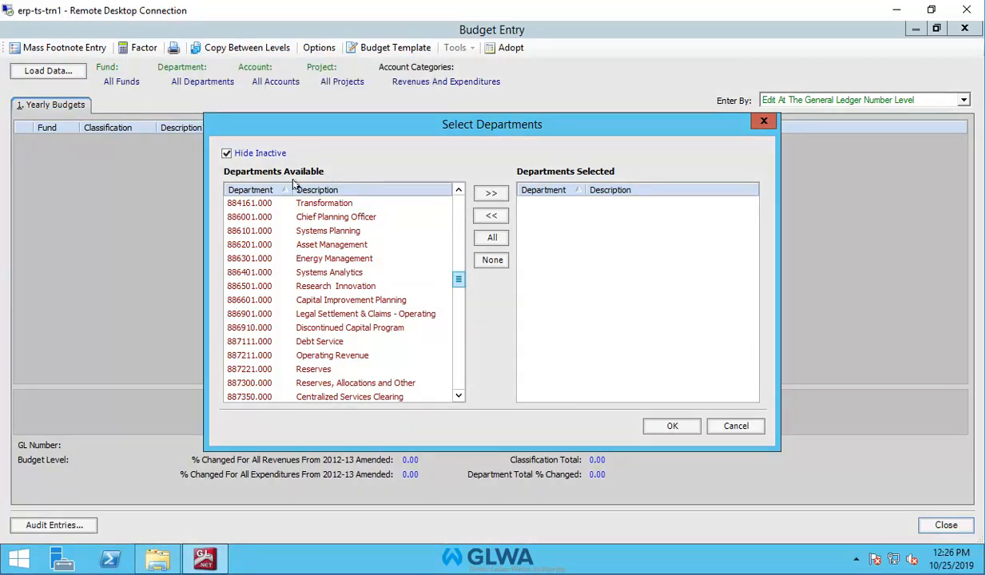
scroll(456, 280, "down", 5)
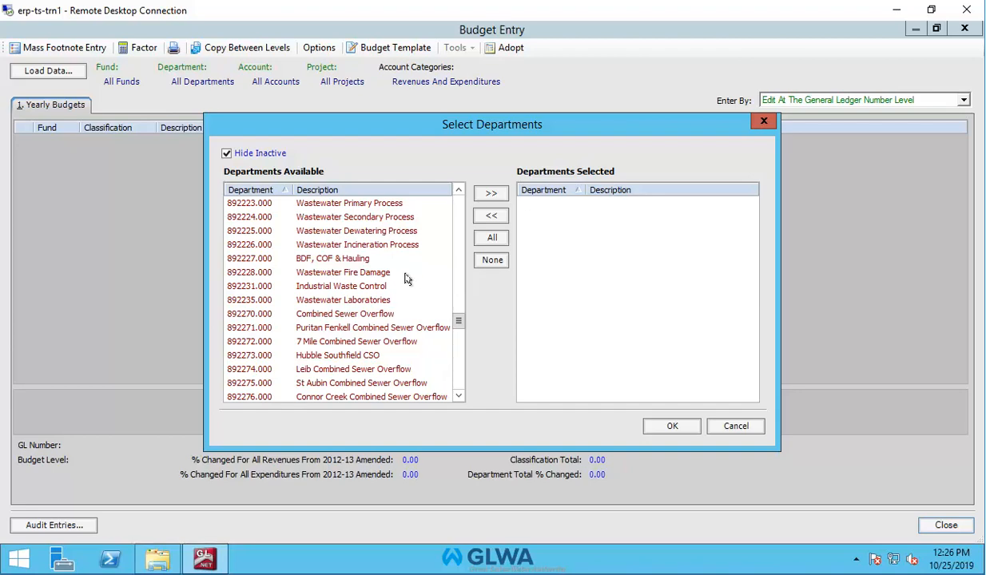
double_click(236, 259)
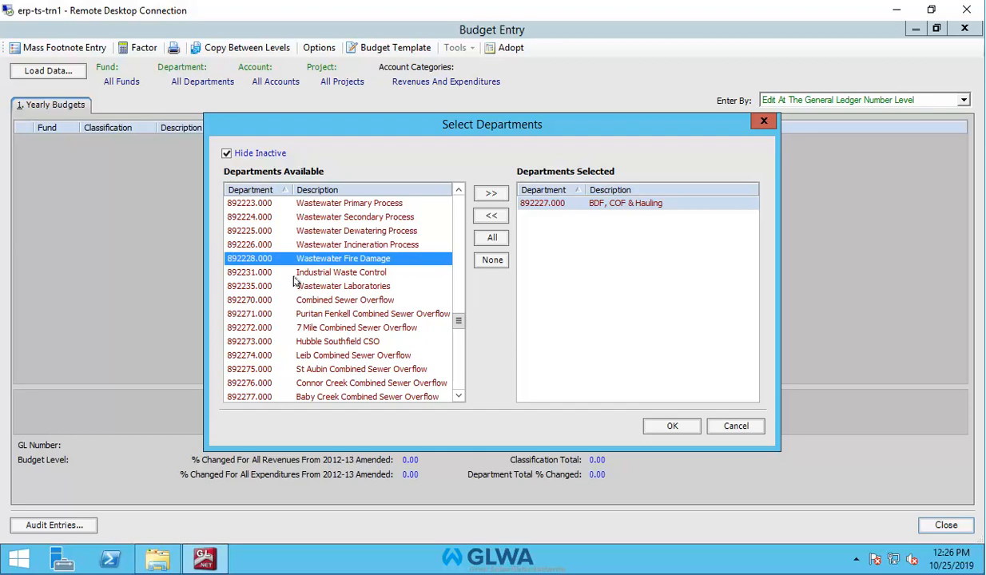
left_click(682, 429)
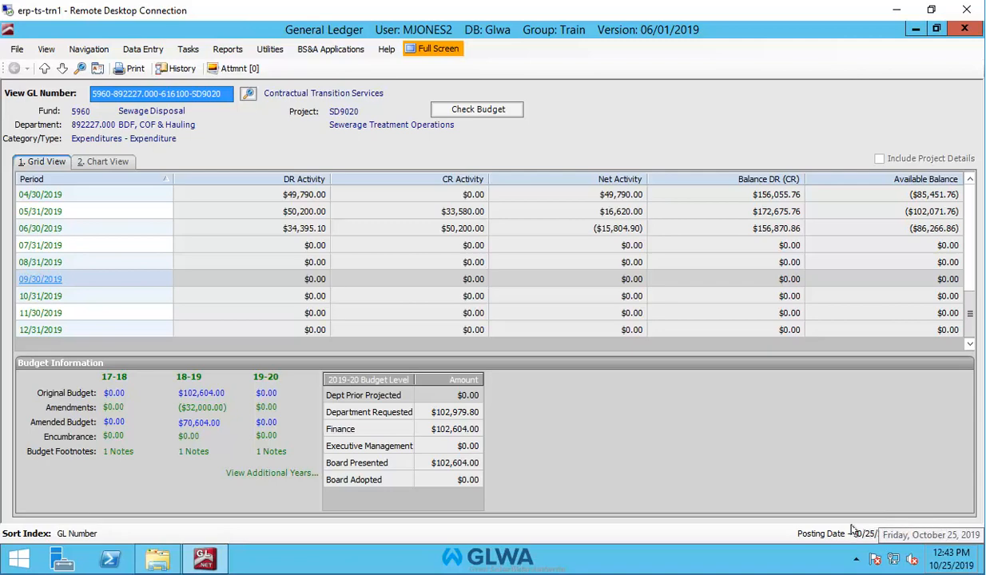
Reopen Create or Edit Budget and load the budget data with the 892227.000 department filter.
left_click(188, 48)
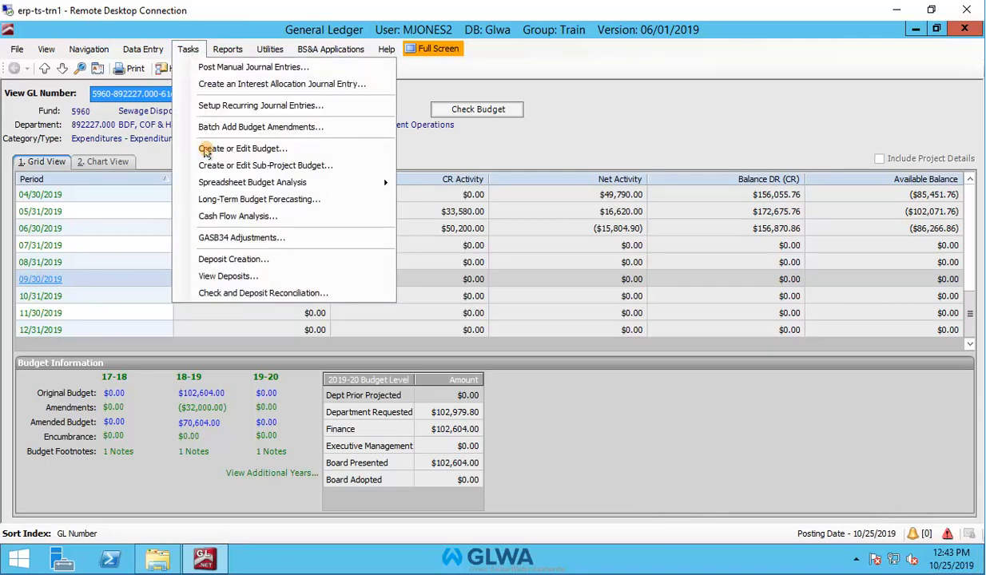
left_click(204, 149)
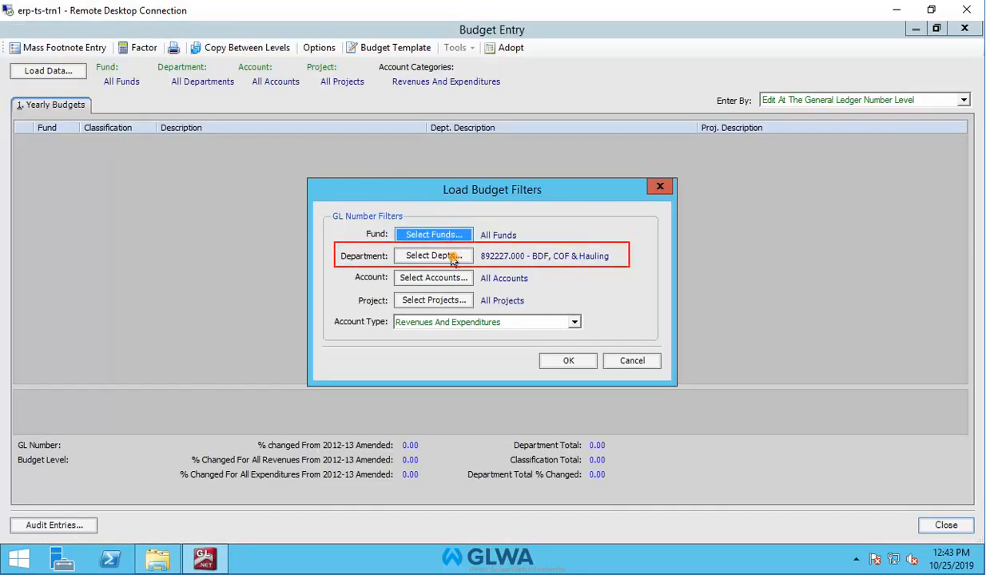
left_click(568, 361)
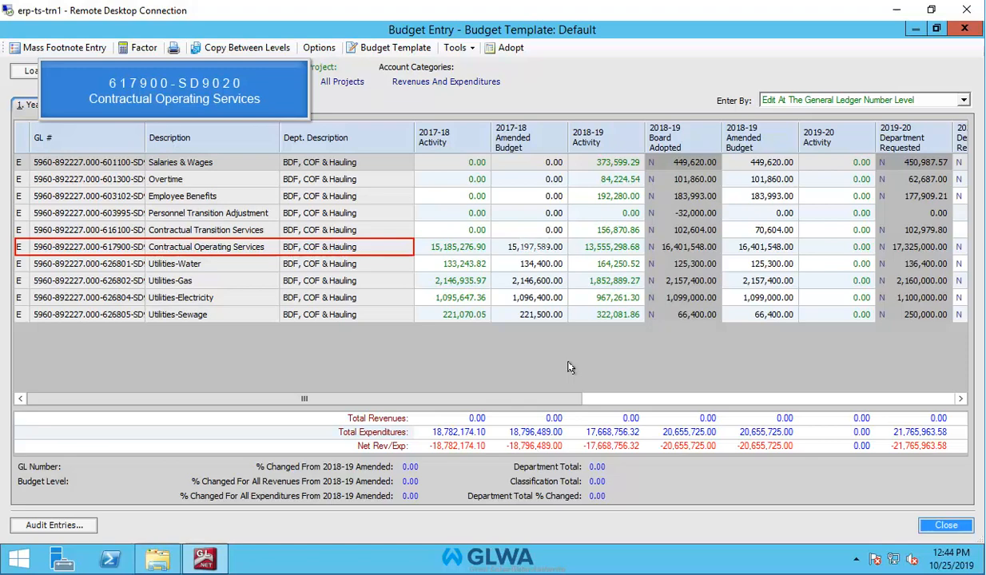
Open the Contractual Operating Services budget details and add a footnote row 'ABC Company Contract #1234 Hauling and disposal of grit.'.
double_click(534, 246)
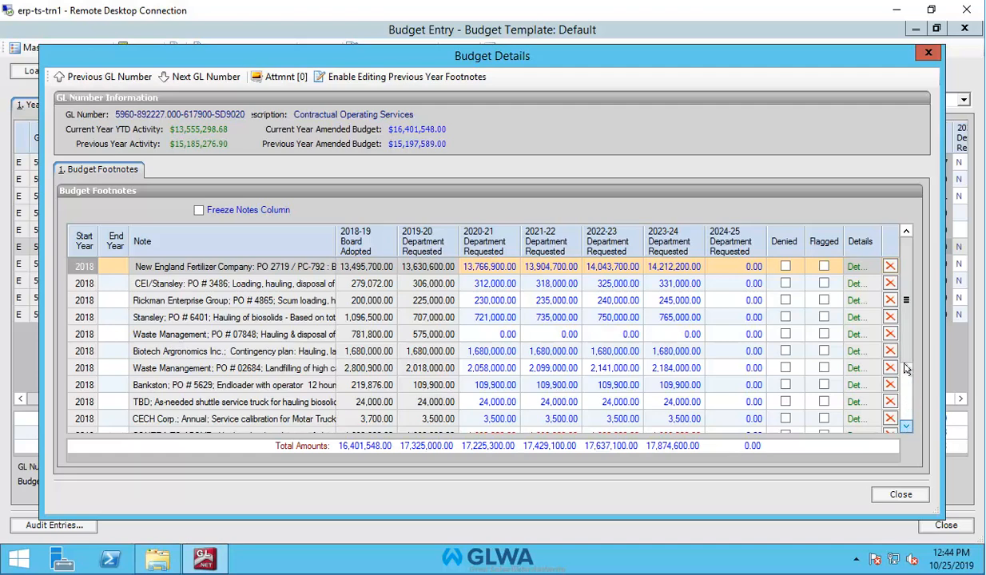
left_click_drag(905, 318, 901, 431)
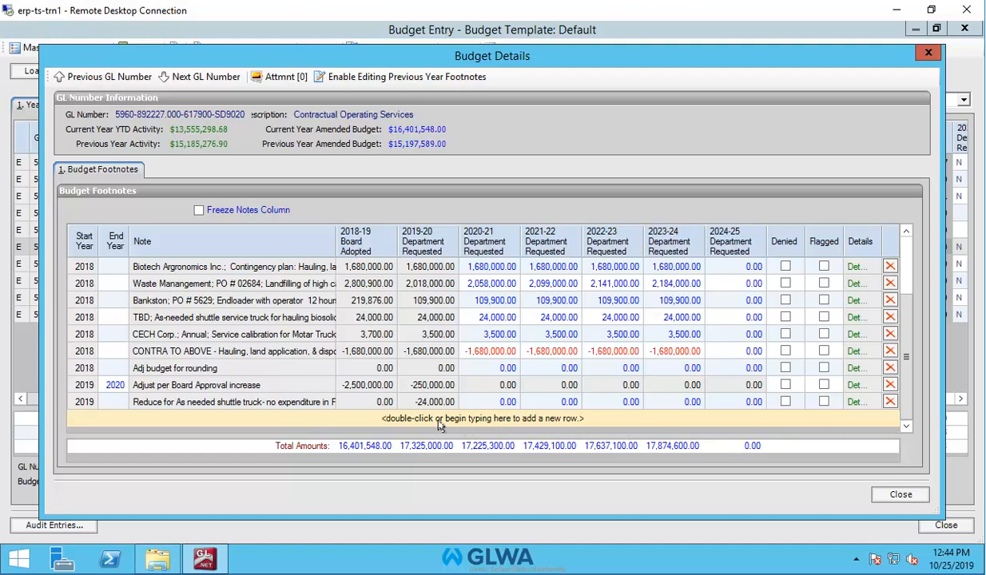
double_click(403, 415)
double_click(404, 417)
type("A")
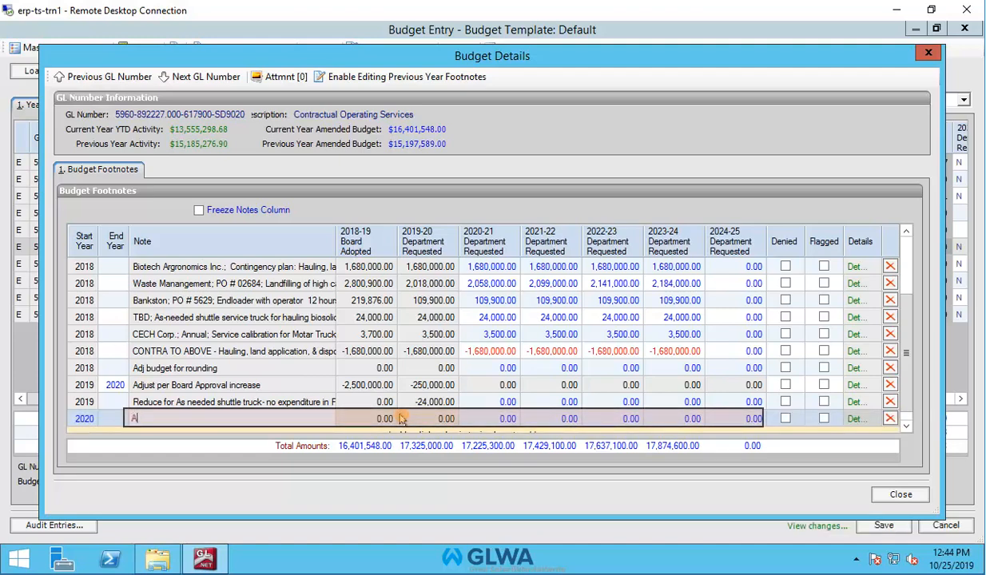
type("BC Company Contr")
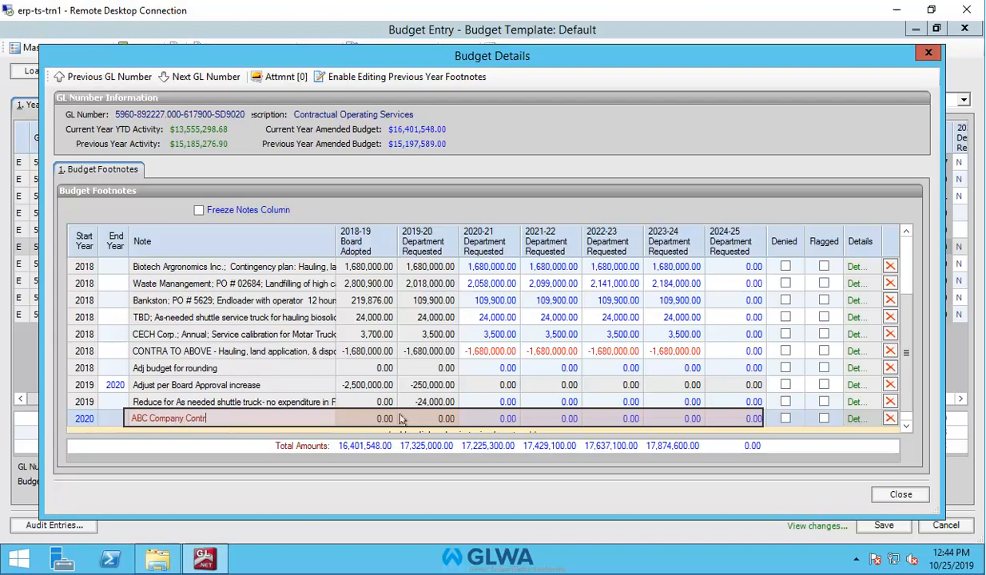
type("act #1234 H")
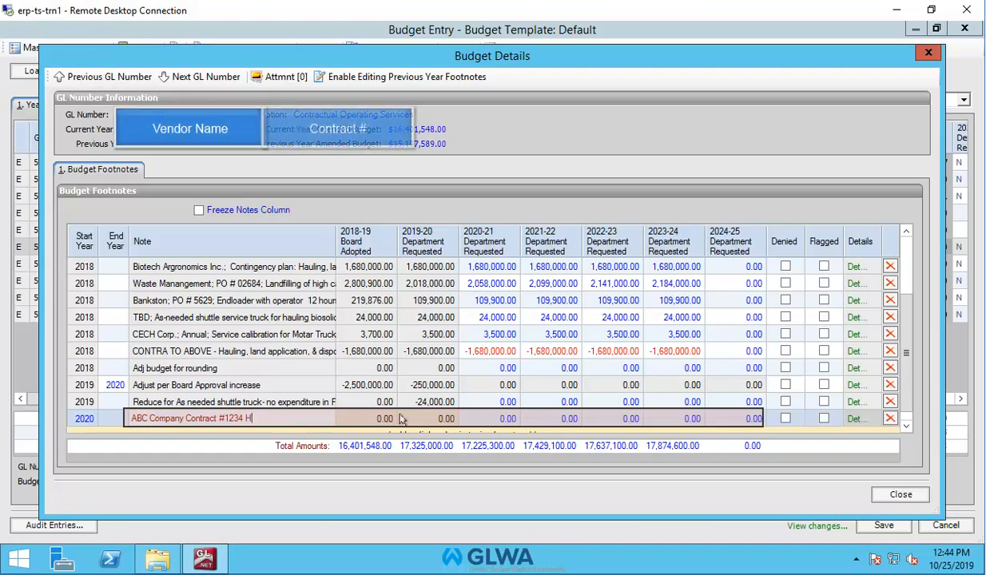
type("auling")
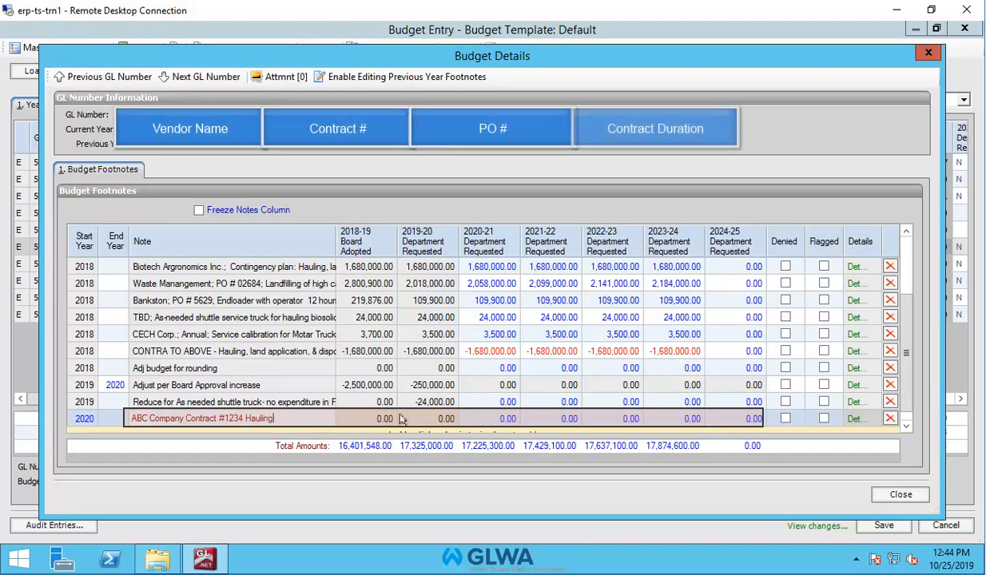
type(" and ")
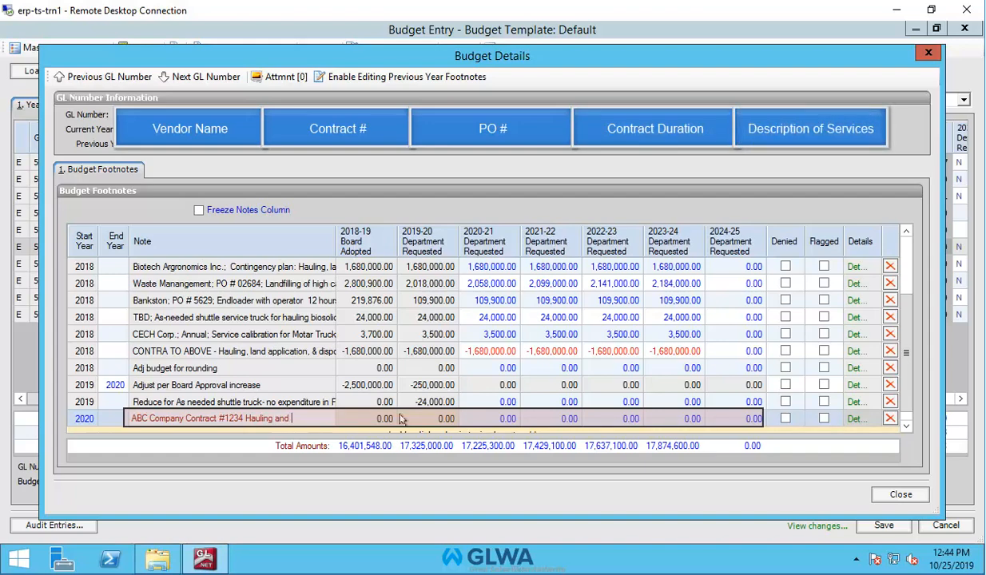
type("disposal of grit")
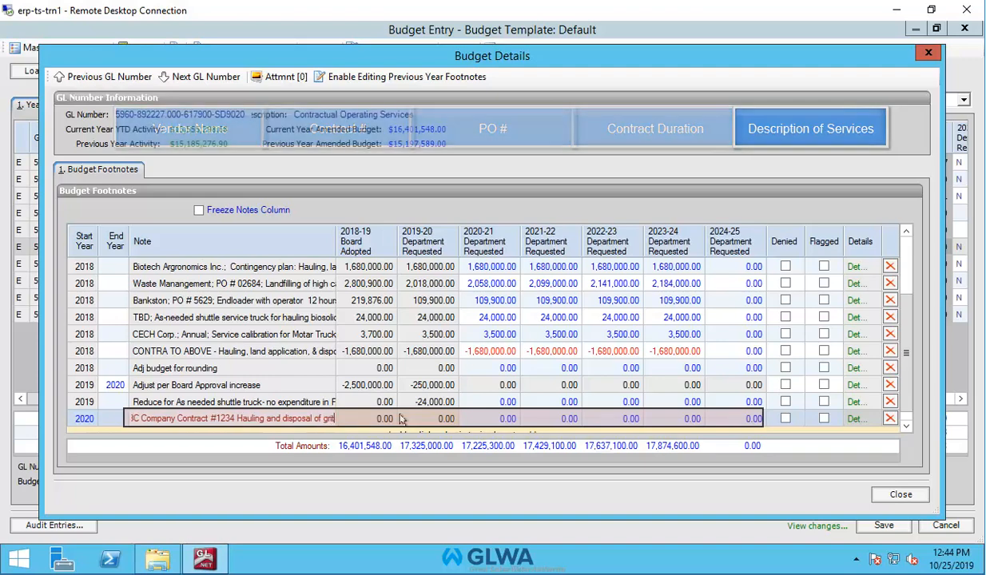
type(".")
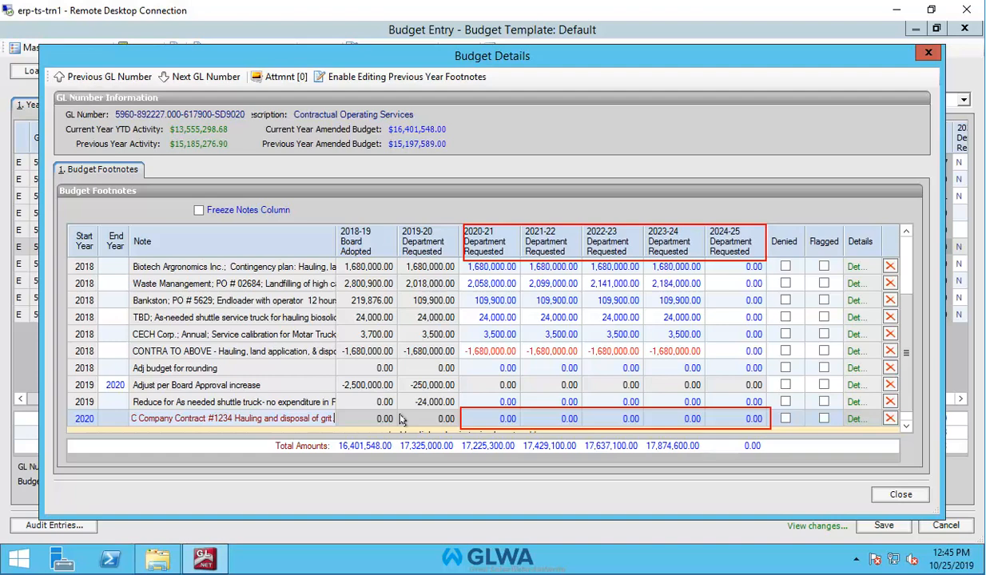
Enter 350,000 for the new footnote in the 2020-21 through 2023-24 Department Requested columns.
left_click(501, 419)
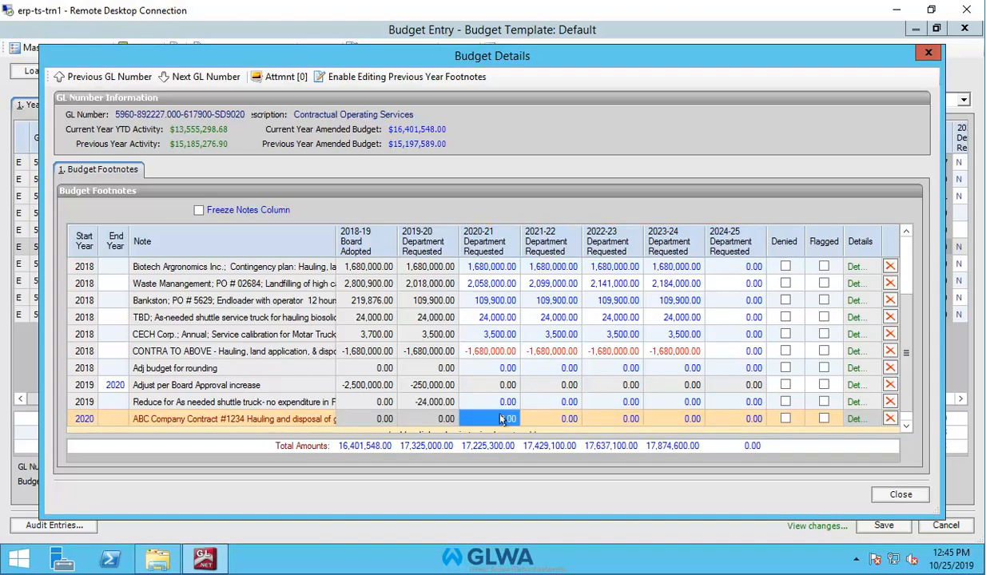
type("35000")
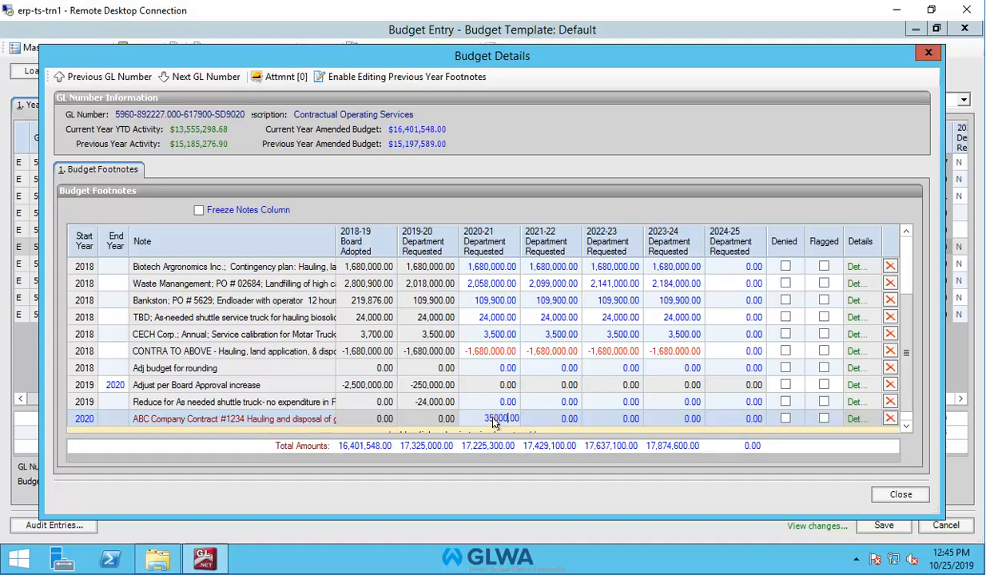
type("0")
left_click(557, 423)
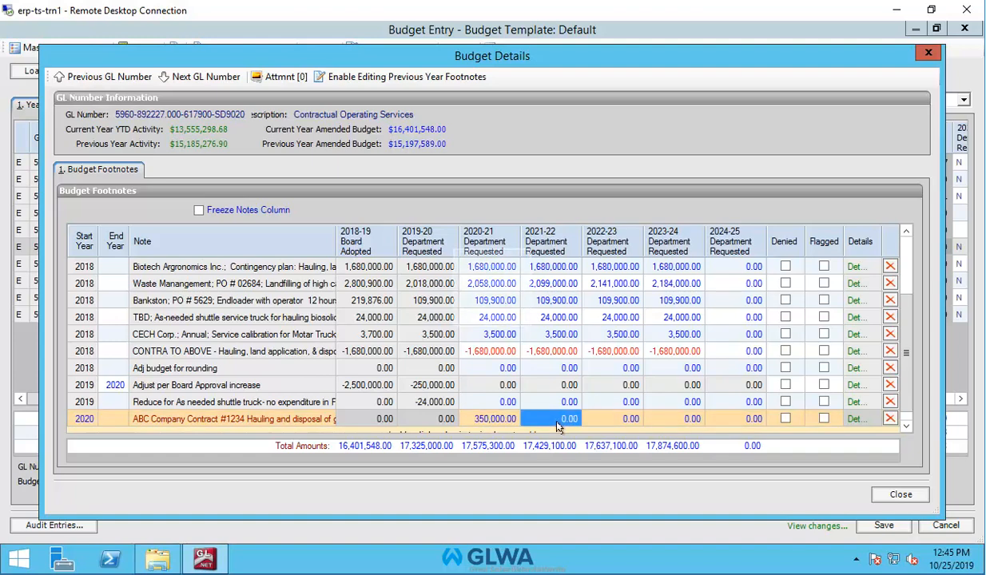
type("3")
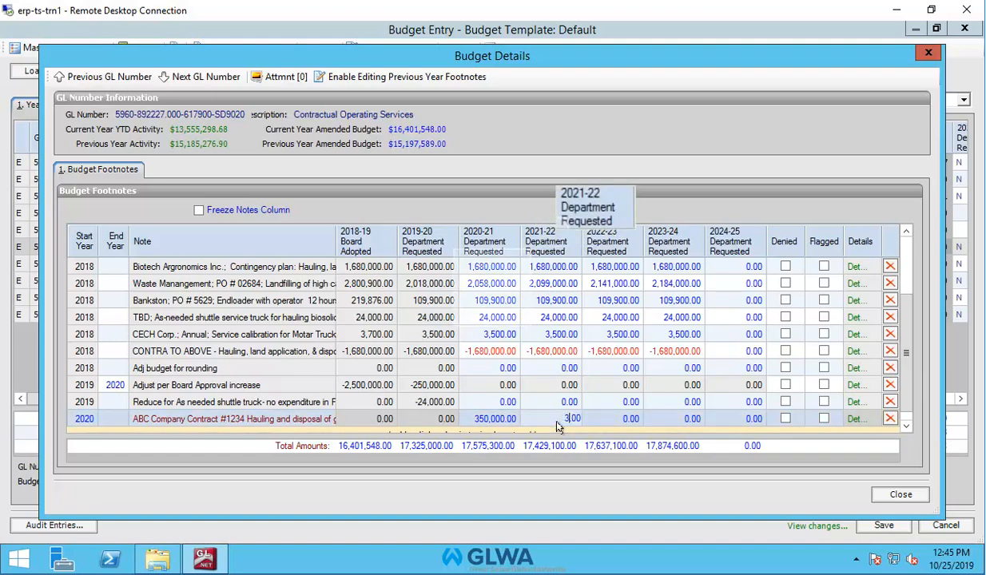
type("5000")
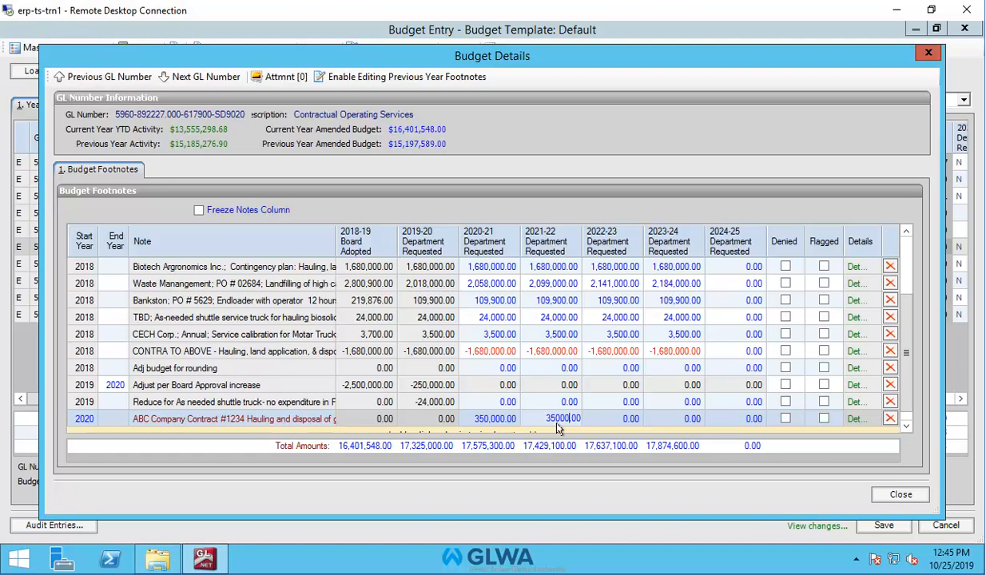
type("0")
left_click(620, 422)
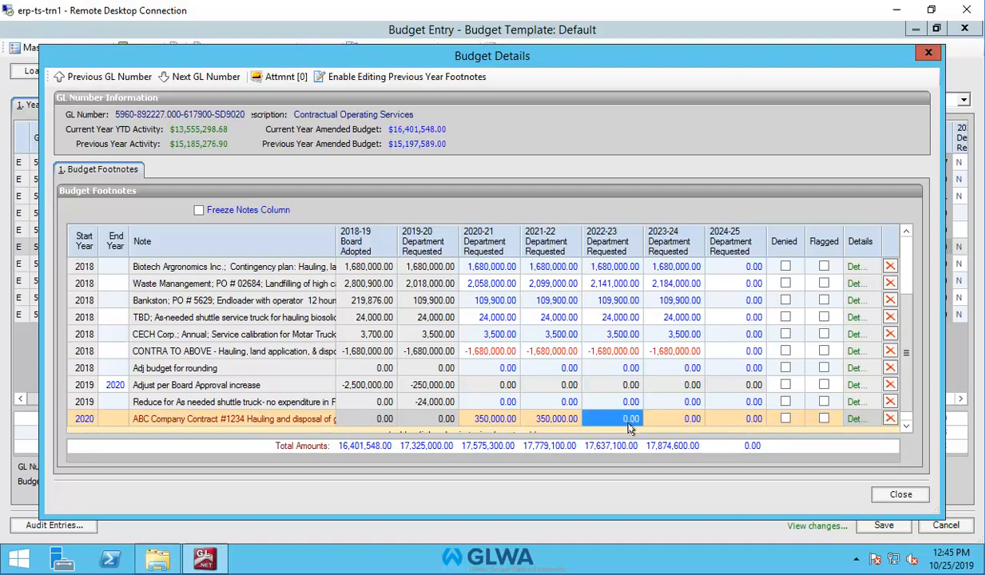
type("350000.00")
left_click(674, 423)
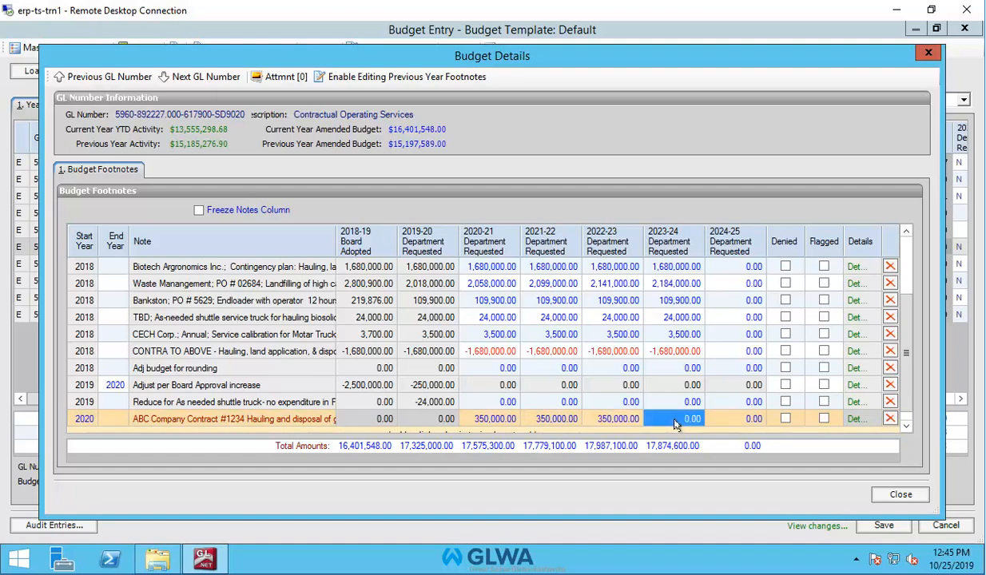
type("350000.00")
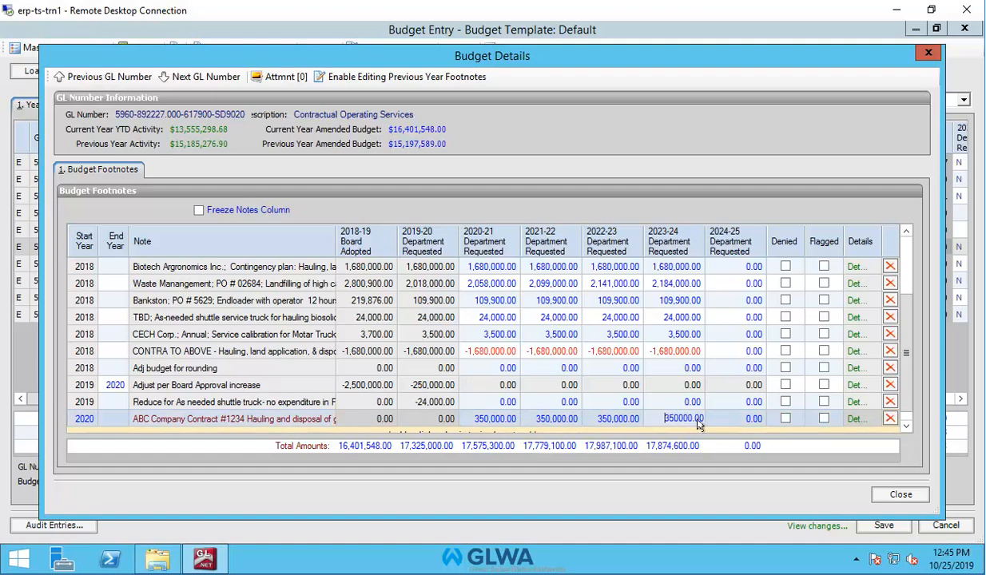
Enter 350,000 in the 2024-25 Department Requested column for the ABC Company Contract footnote.
left_click(741, 422)
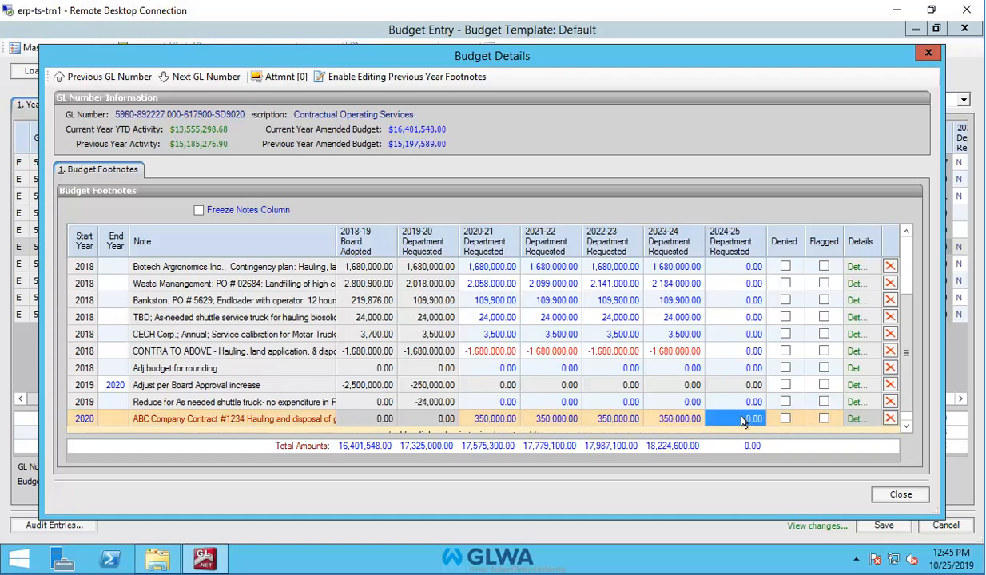
type("350000.00")
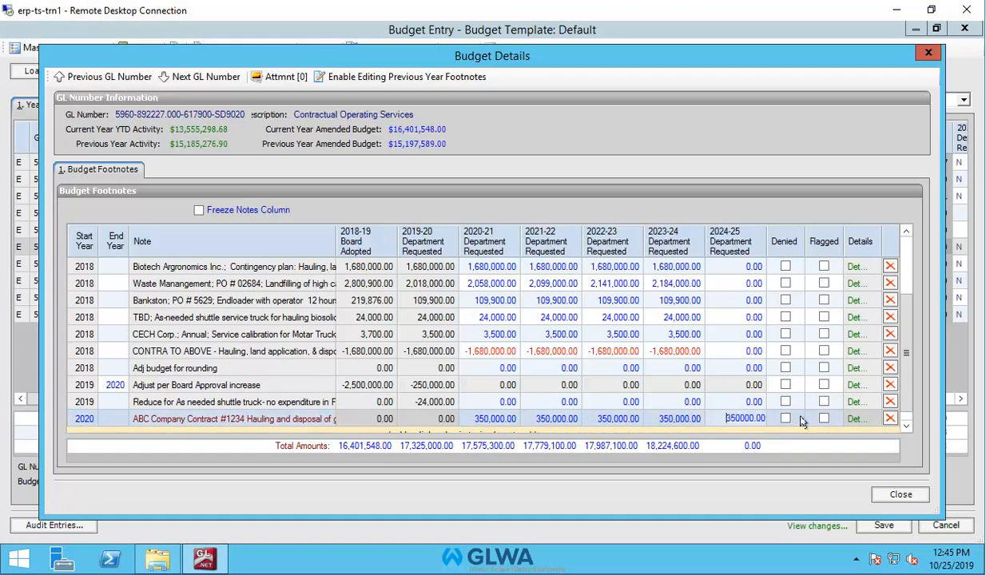
key("Return")
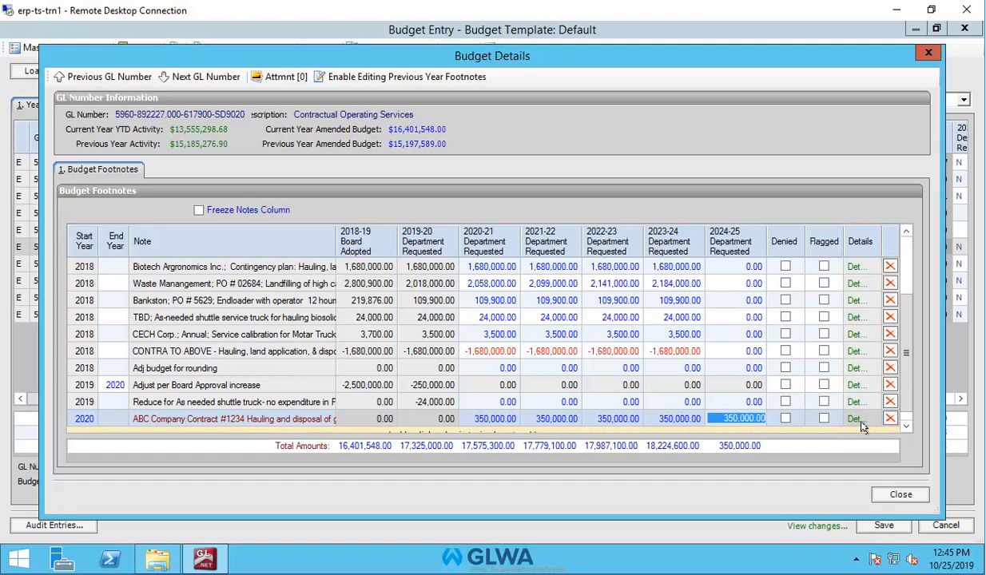
Open the footnote's details and append 'This is a five year agreement.' to its note.
left_click(855, 417)
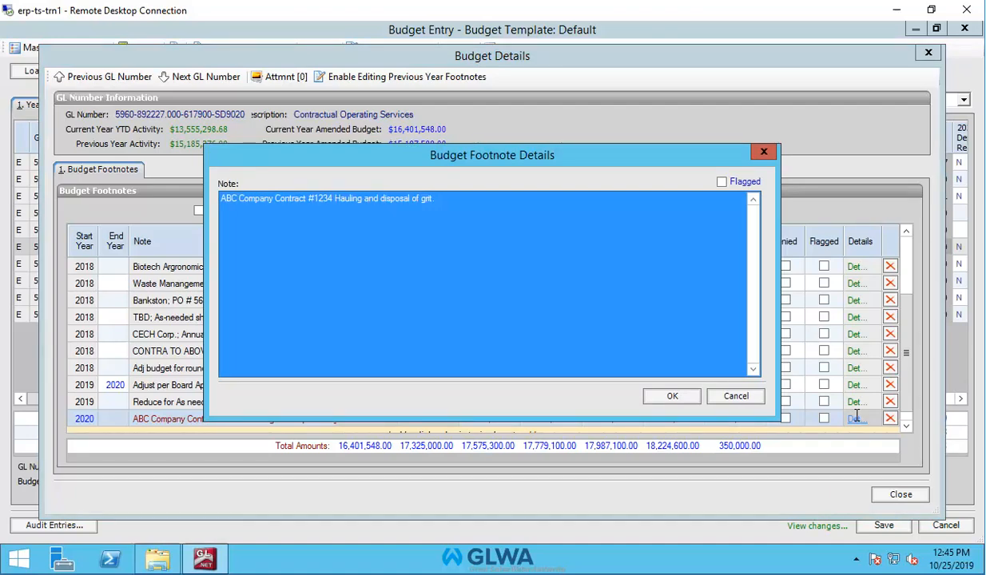
left_click(446, 204)
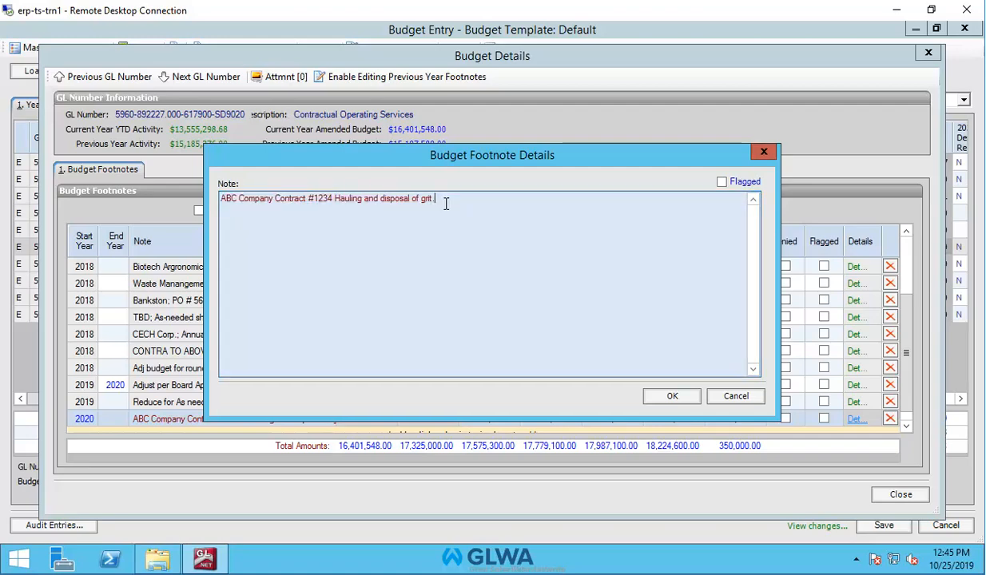
type("This is a five yers")
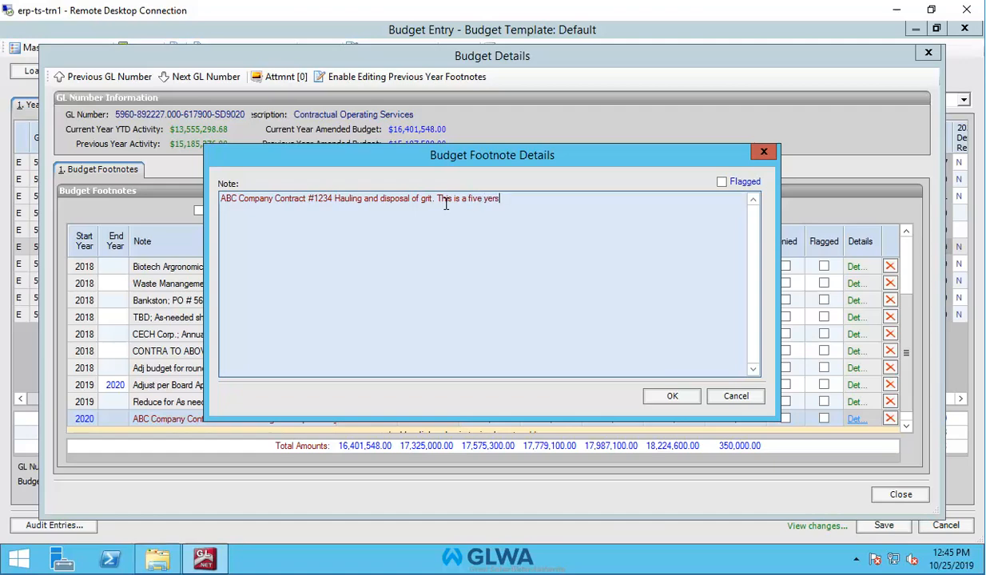
key("BackSpace")
key("BackSpace")
type("ar agreement")
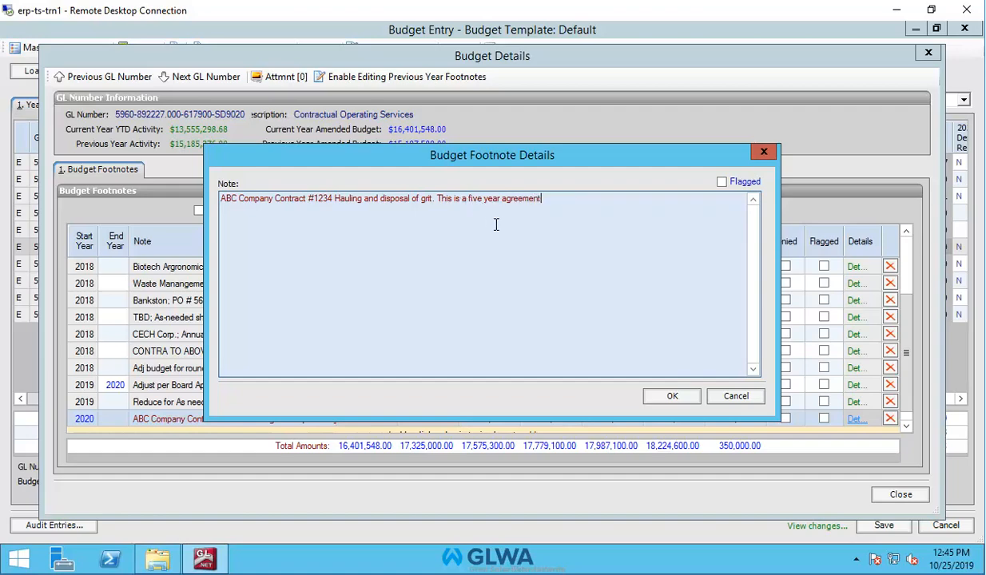
type(".")
left_click(658, 393)
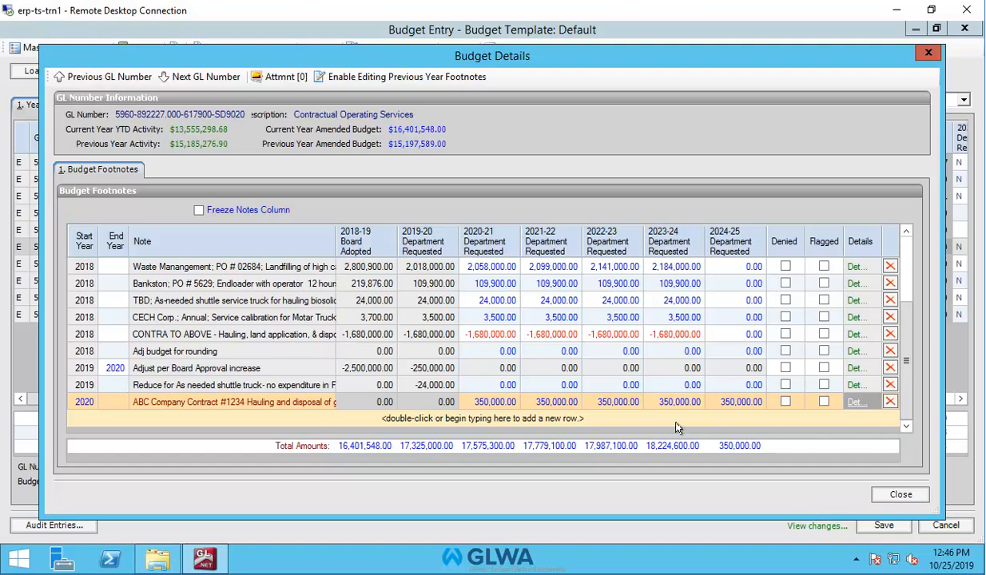
Add a new footnote row 'The Widget Company Making widgets for drains.'.
double_click(564, 419)
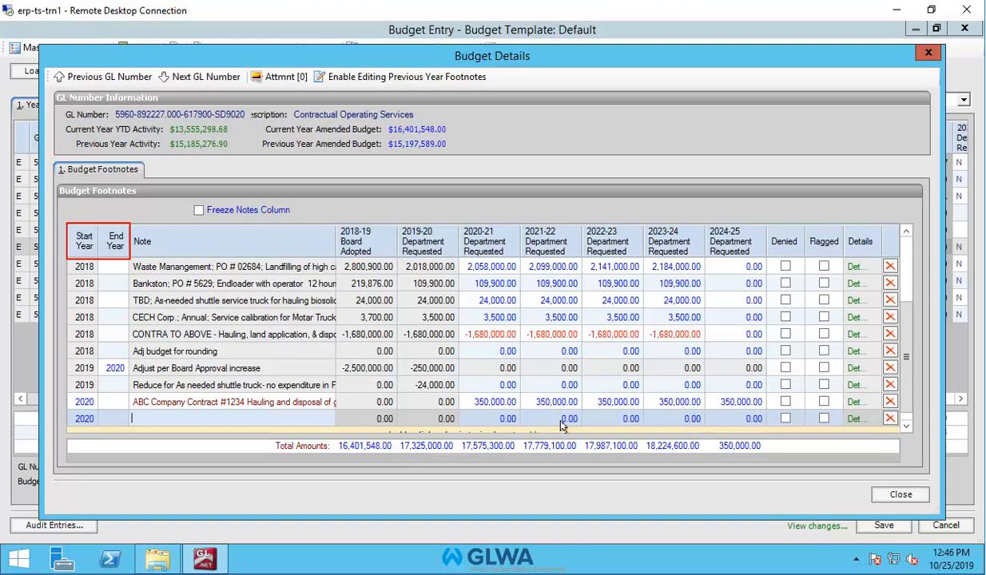
type("The Widget Company Making widge")
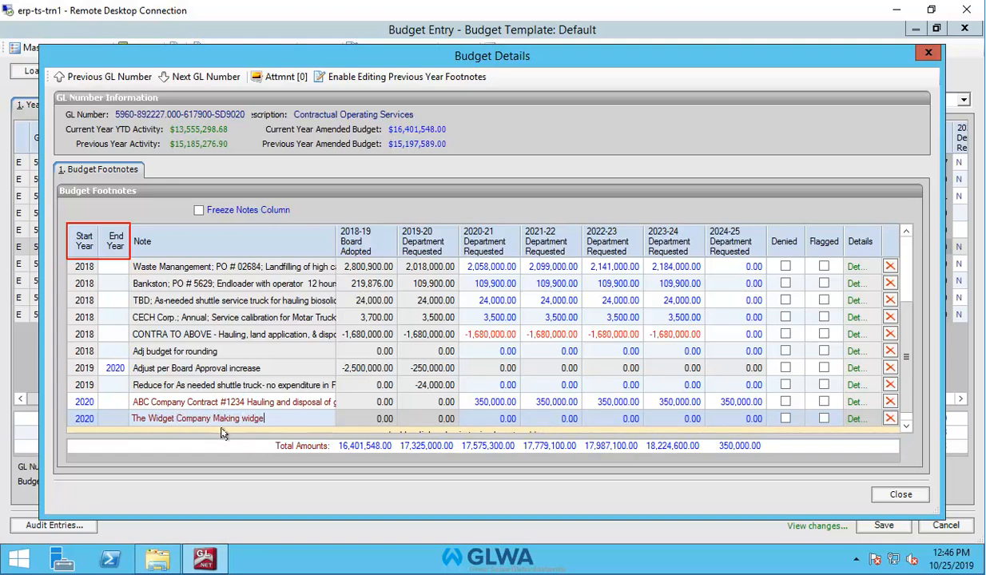
type("ts for drains.")
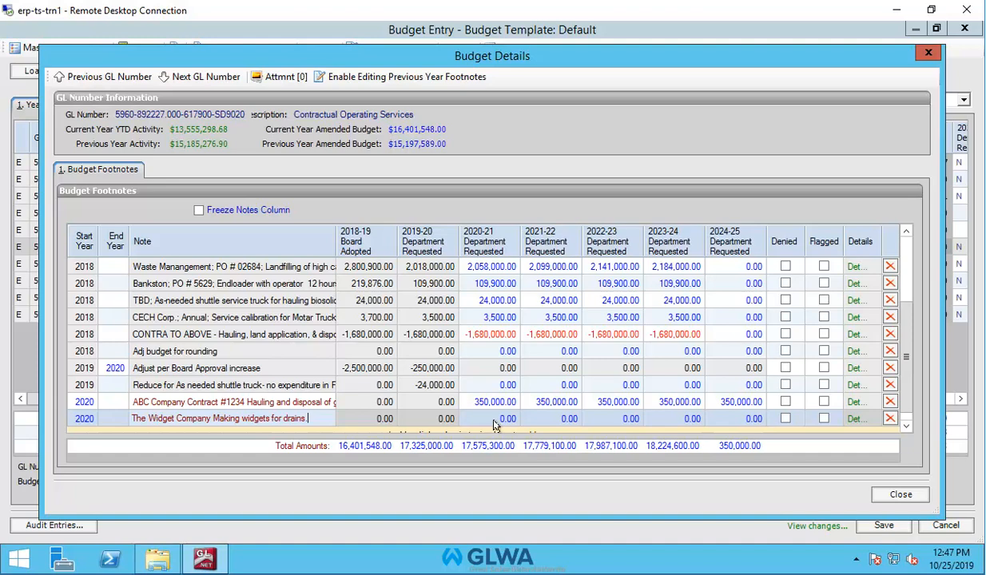
Enter 50,000 for the Widget Company footnote in the 2020-21 through 2024-25 Department Requested columns.
left_click(493, 422)
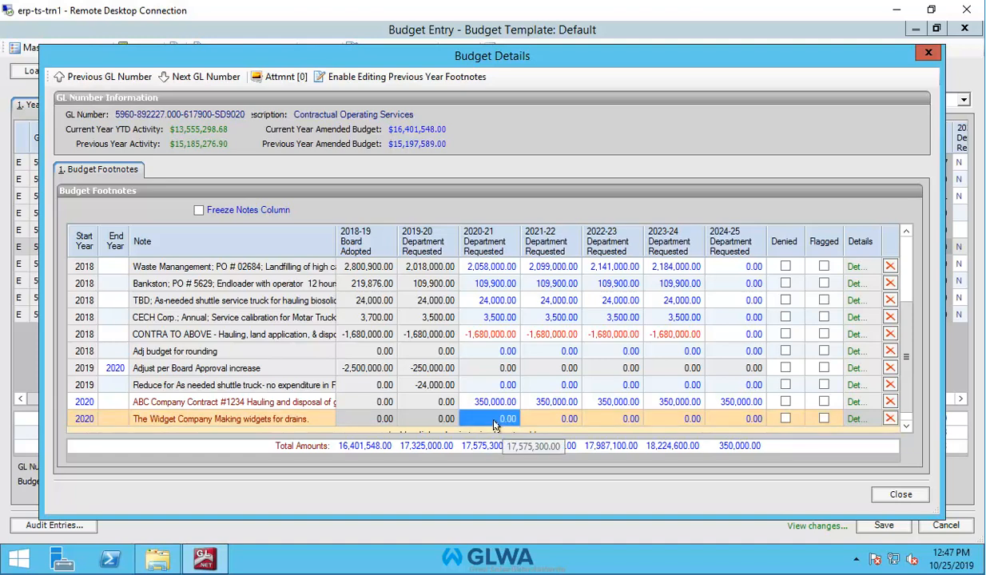
type("5")
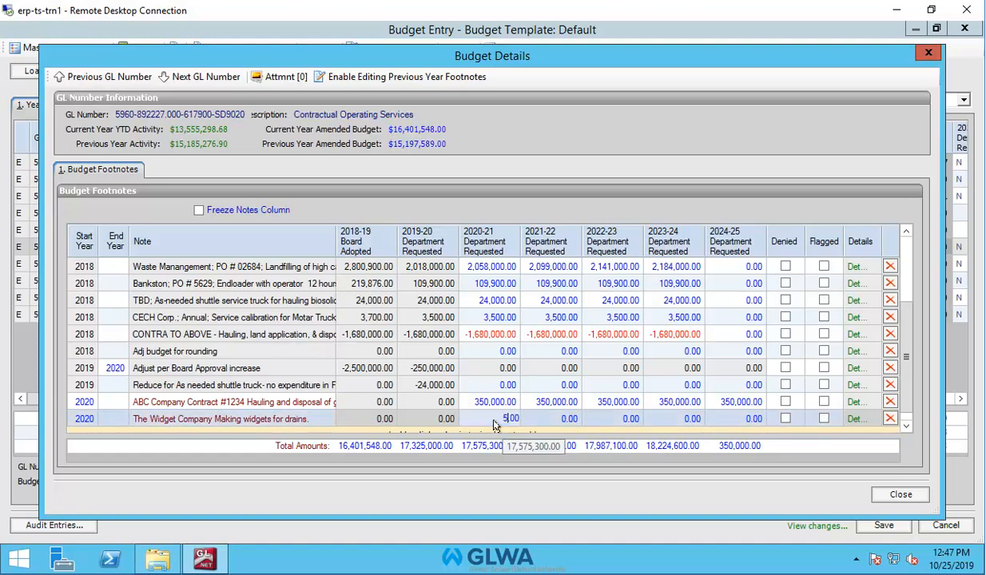
type("0000")
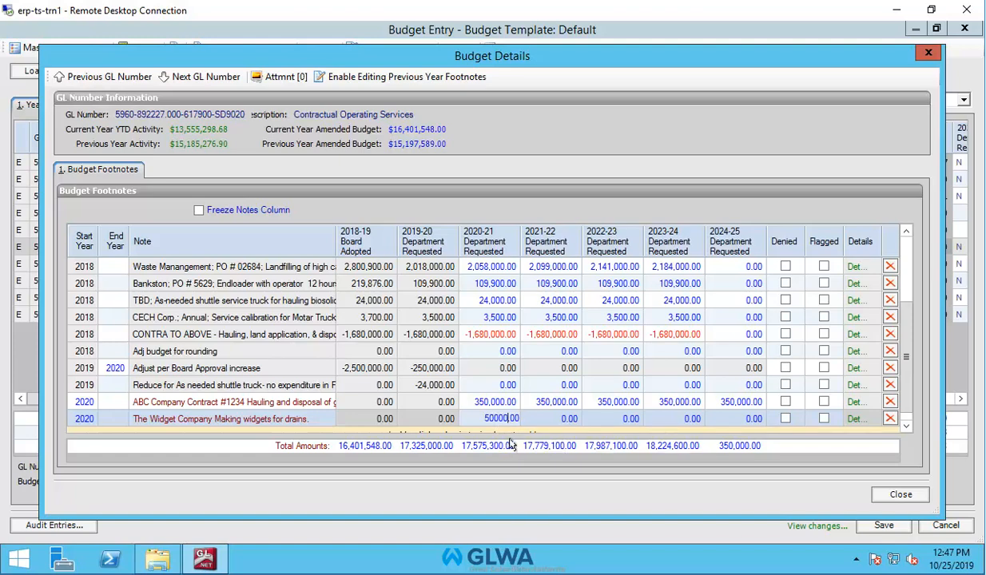
key("Return")
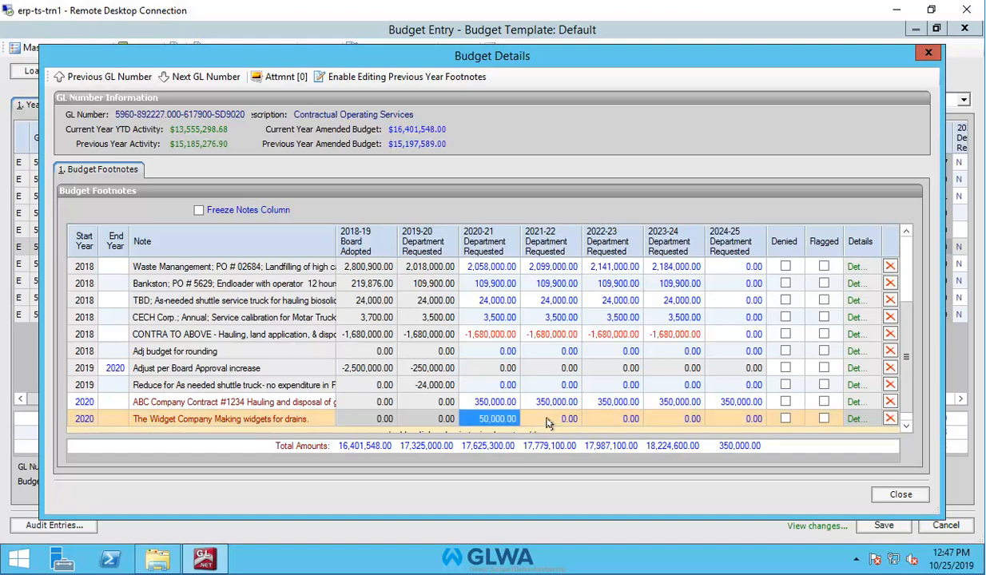
left_click(558, 422)
type("50000")
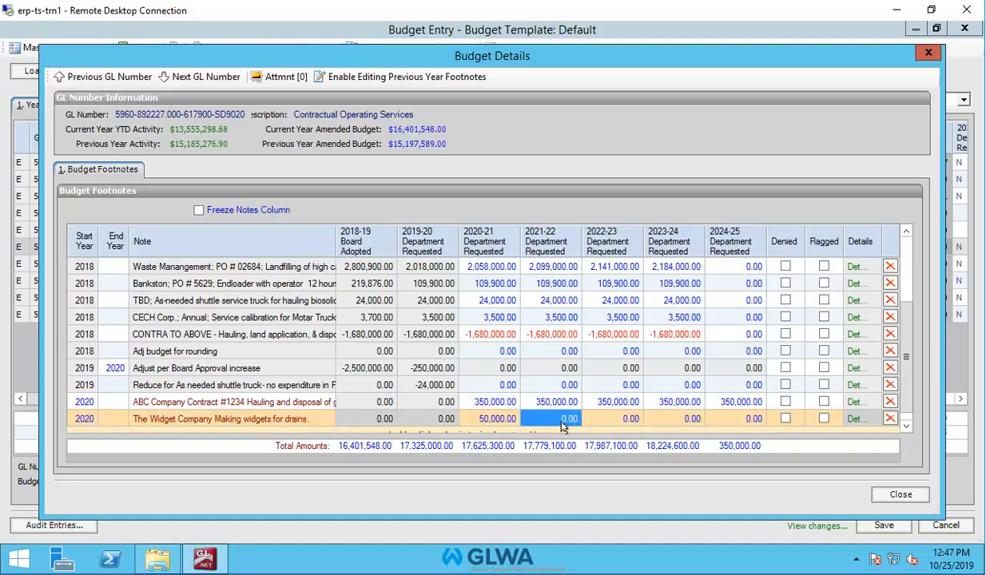
left_click(613, 422)
type("50000")
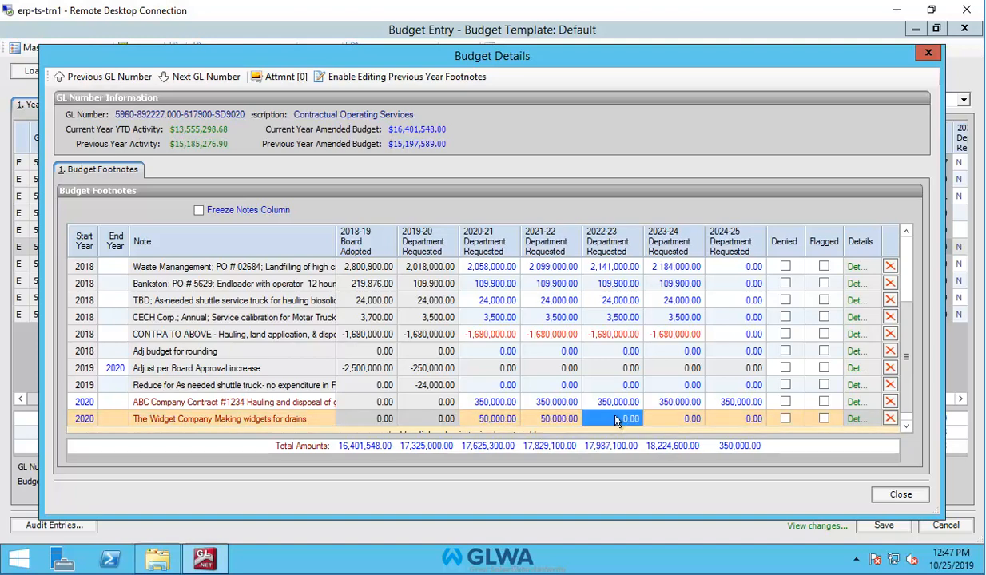
left_click(685, 421)
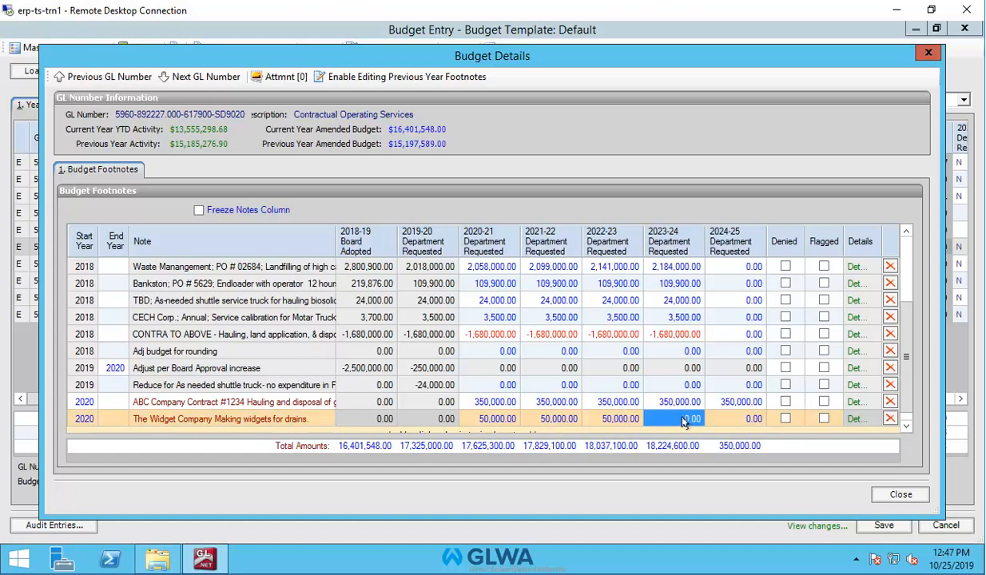
type("50000")
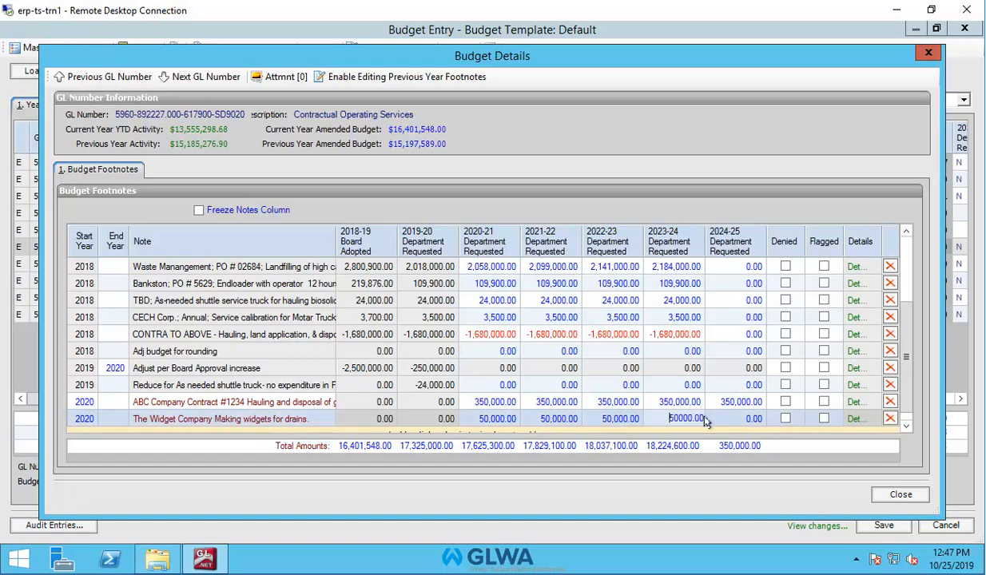
left_click(747, 422)
type("50000")
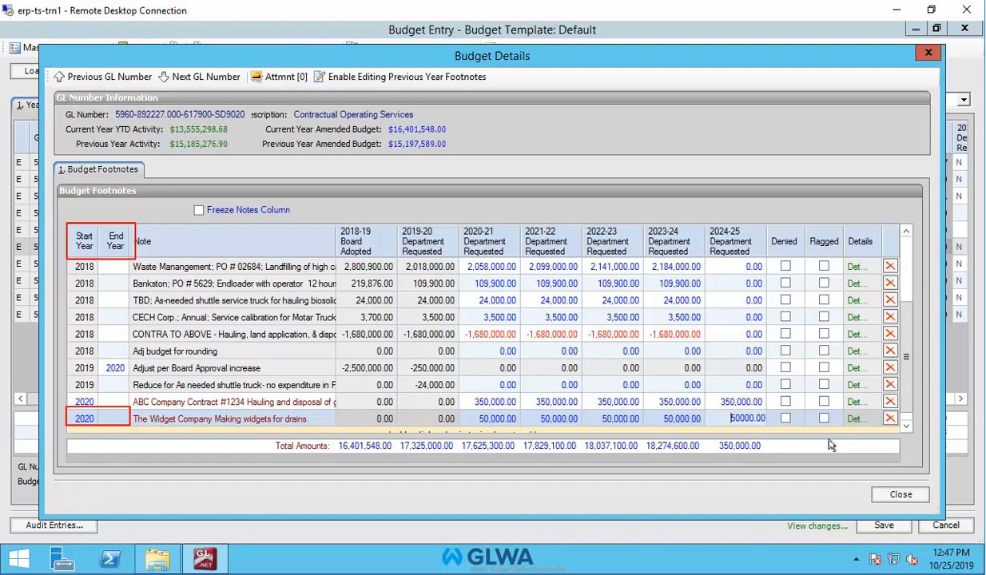
key("Return")
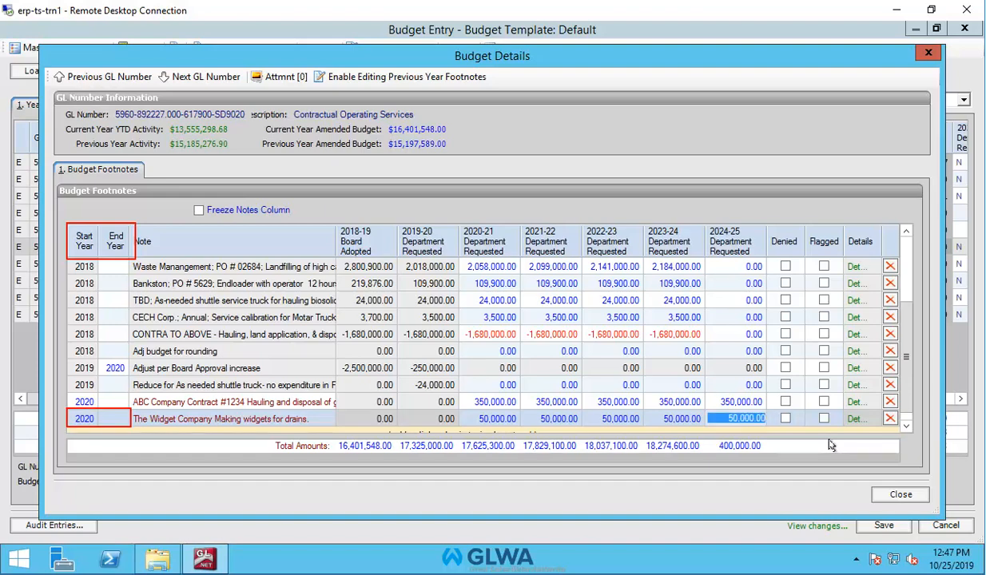
Set the Widget Company footnote's end year to 2023 and accept clearing values after that year.
left_click(110, 420)
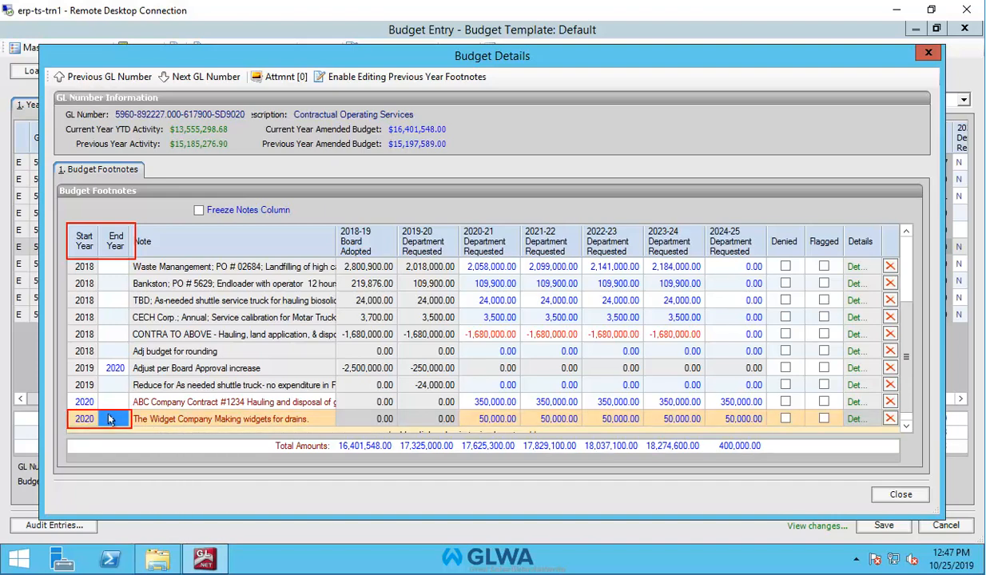
type("202")
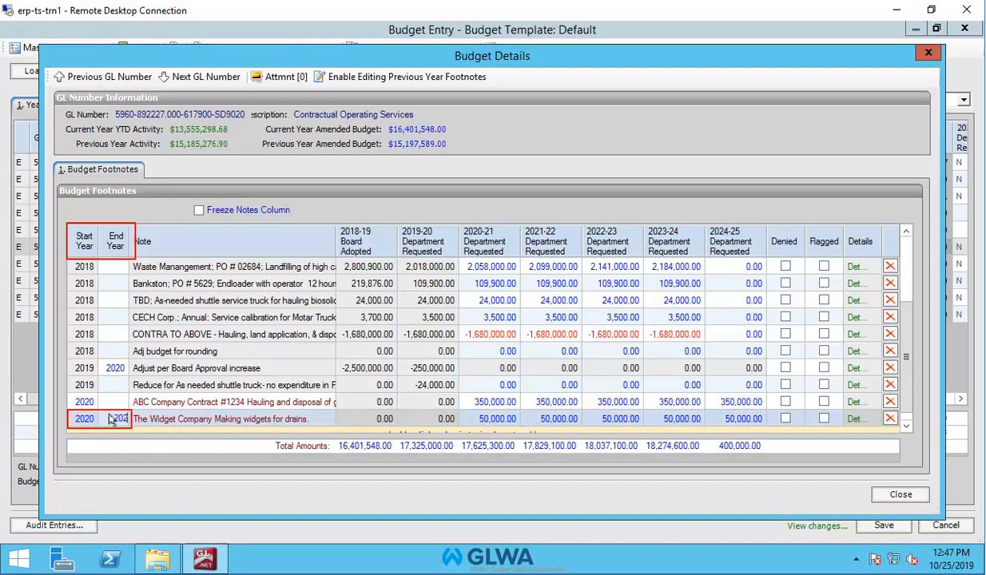
type("3")
left_click(271, 422)
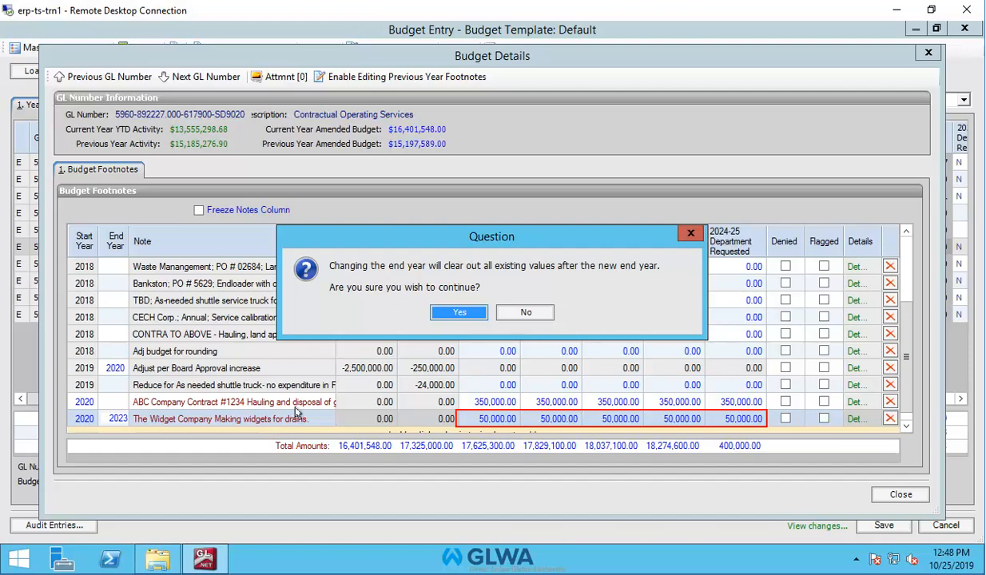
left_click(460, 312)
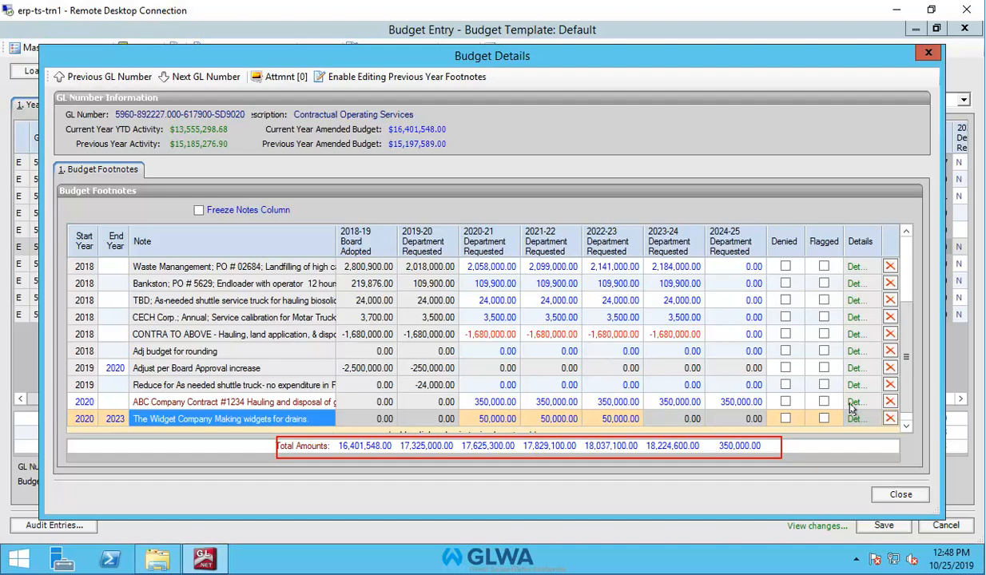
Delete the Widget Company footnote row and close the Budget Details window.
left_click(889, 419)
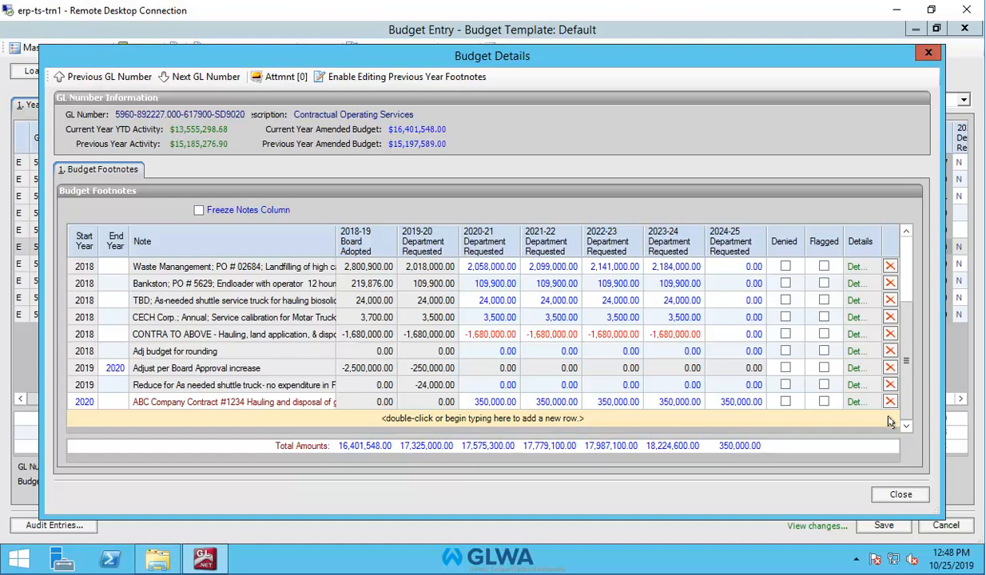
left_click(891, 495)
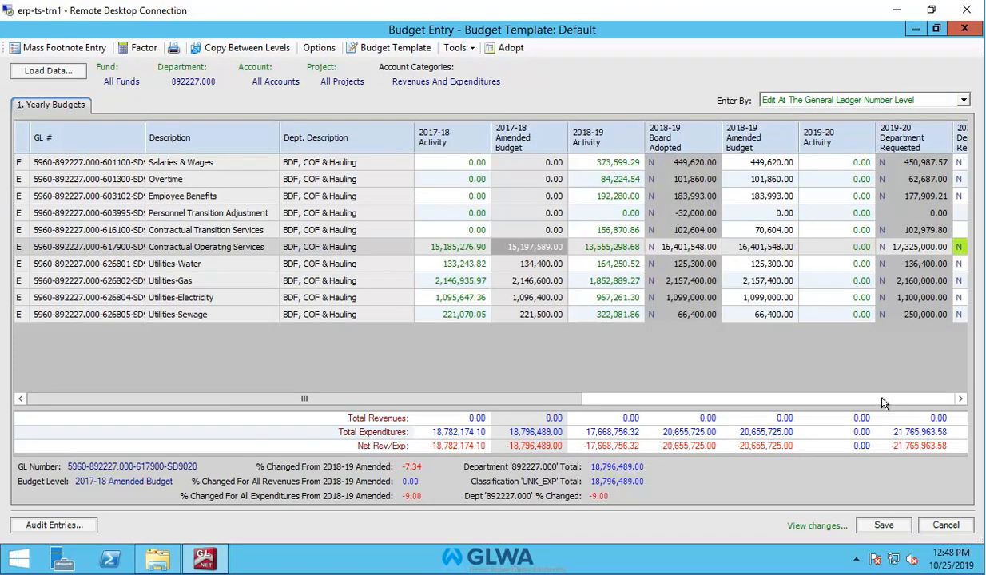
Save the budget entry changes for the Contractual Operating Services line and close the budget.
left_click(961, 401)
double_click(961, 402)
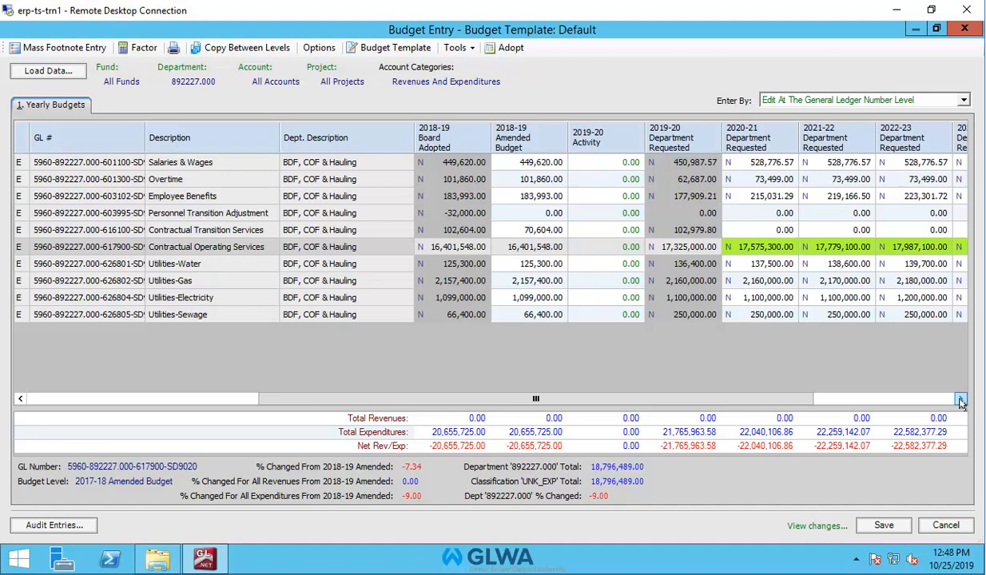
left_click(960, 399)
left_click(960, 399)
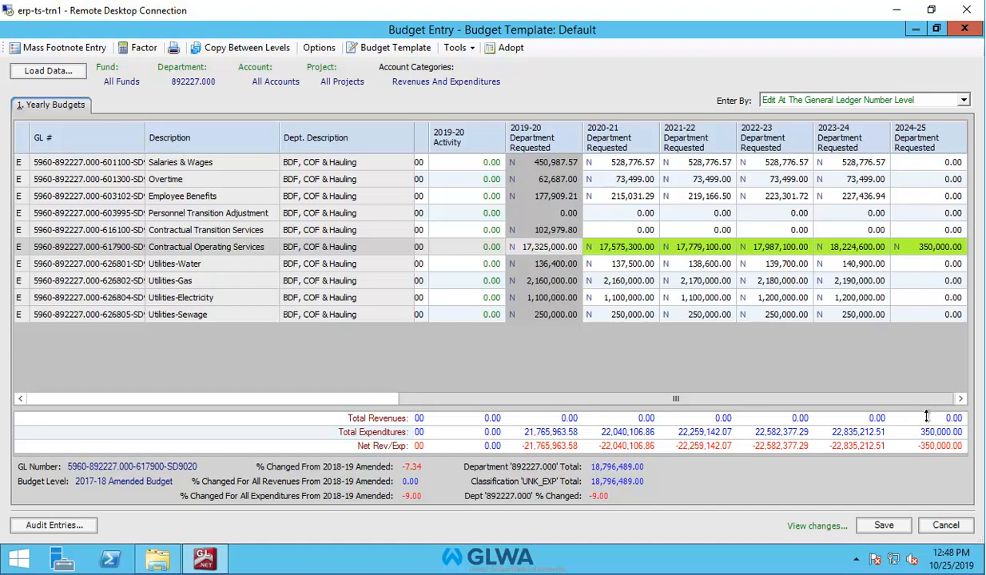
left_click(883, 525)
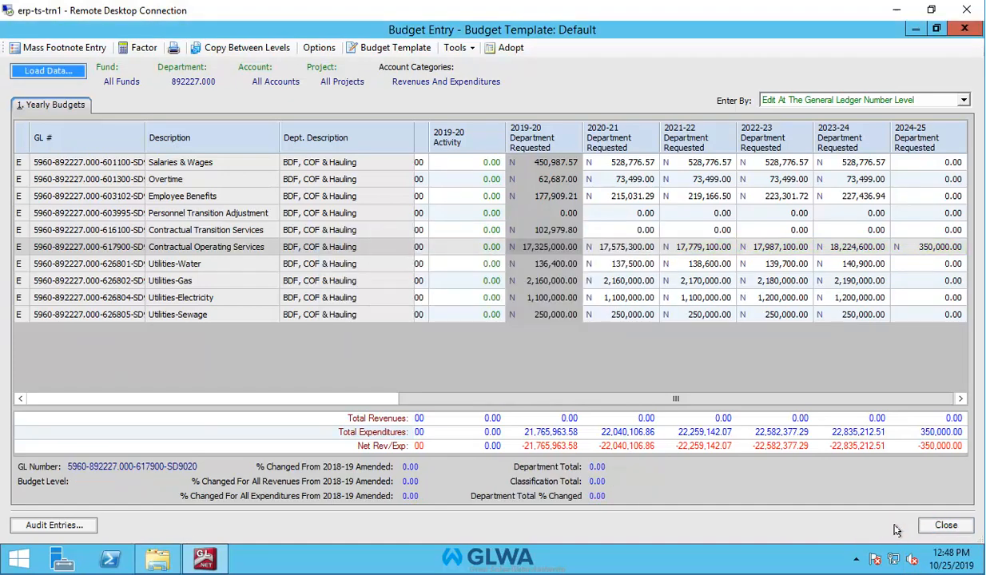
left_click(948, 526)
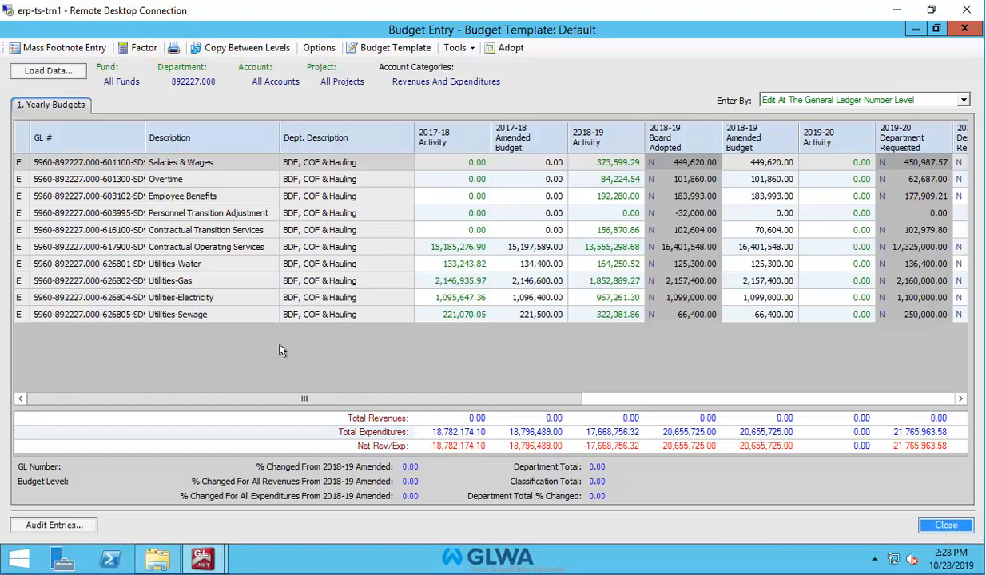
Open the Run Budget Report dialog, choosing the Budget Report and the Screen destination.
left_click(172, 49)
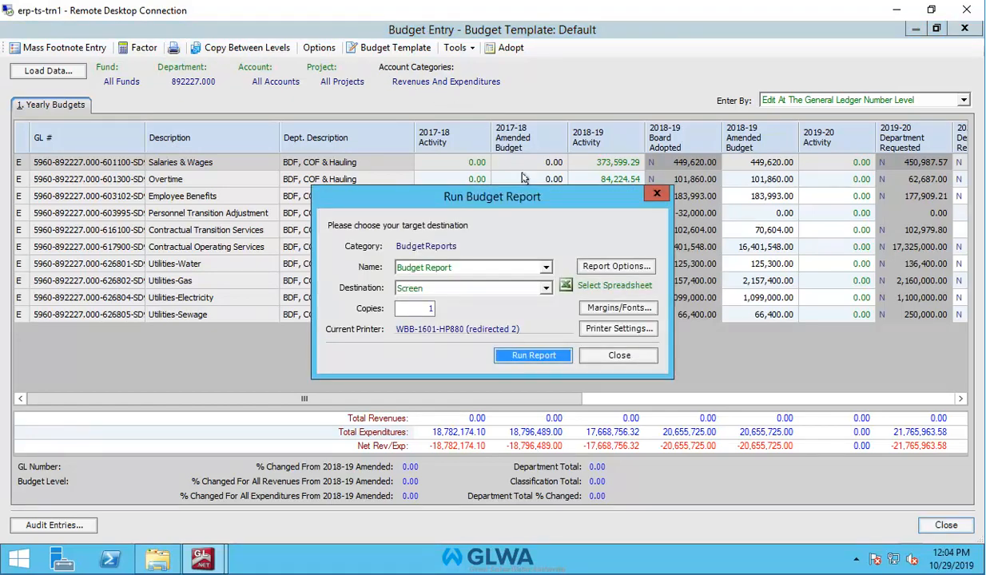
left_click(546, 268)
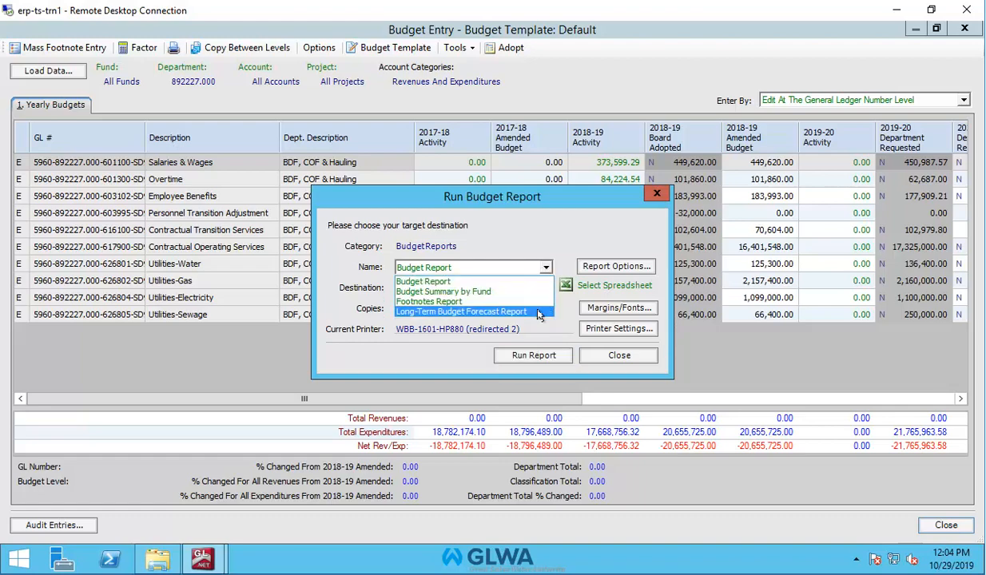
left_click(461, 282)
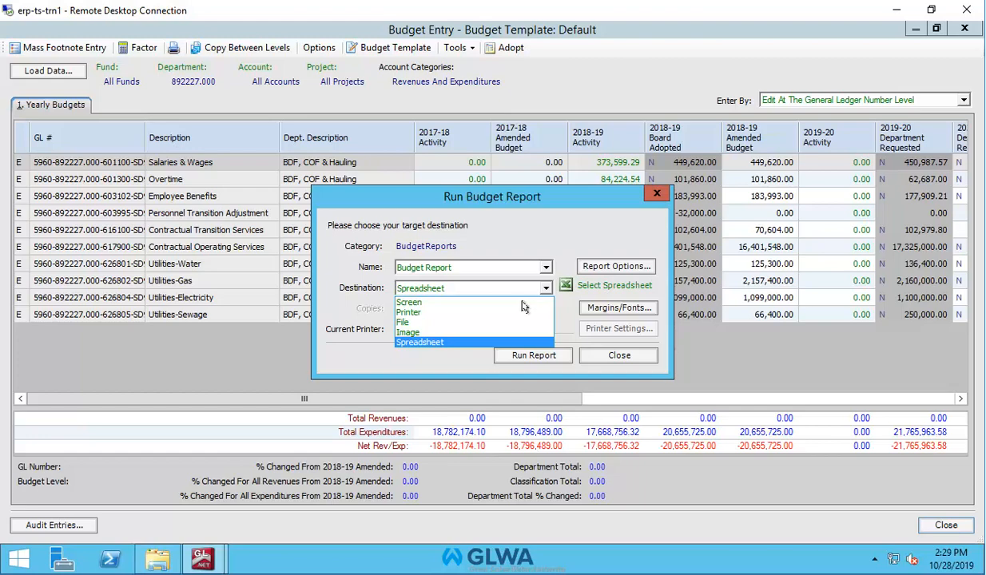
left_click(425, 303)
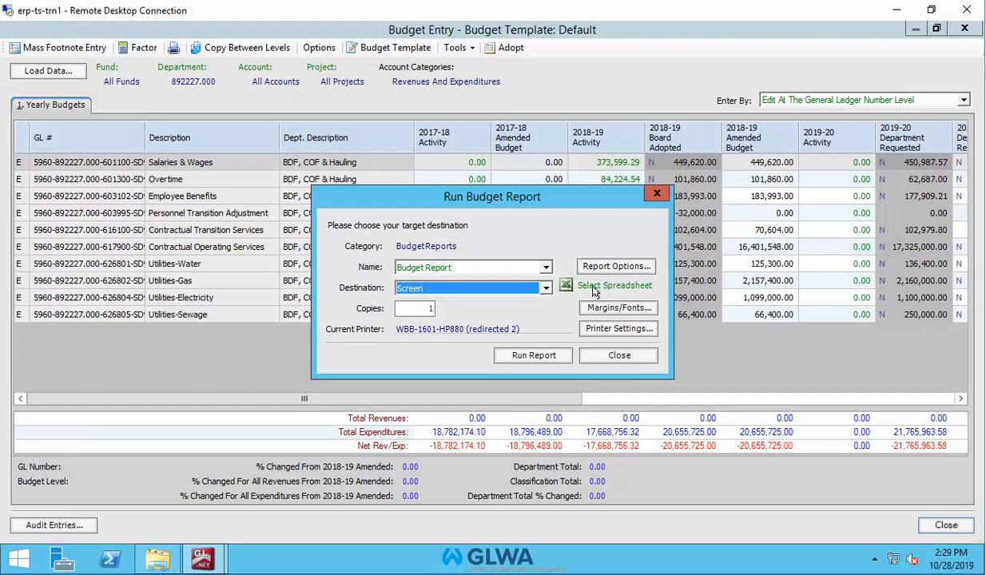
Explore the report's miscellaneous display options for footnote amount labels and rounding, then close both option dialogs.
left_click(622, 268)
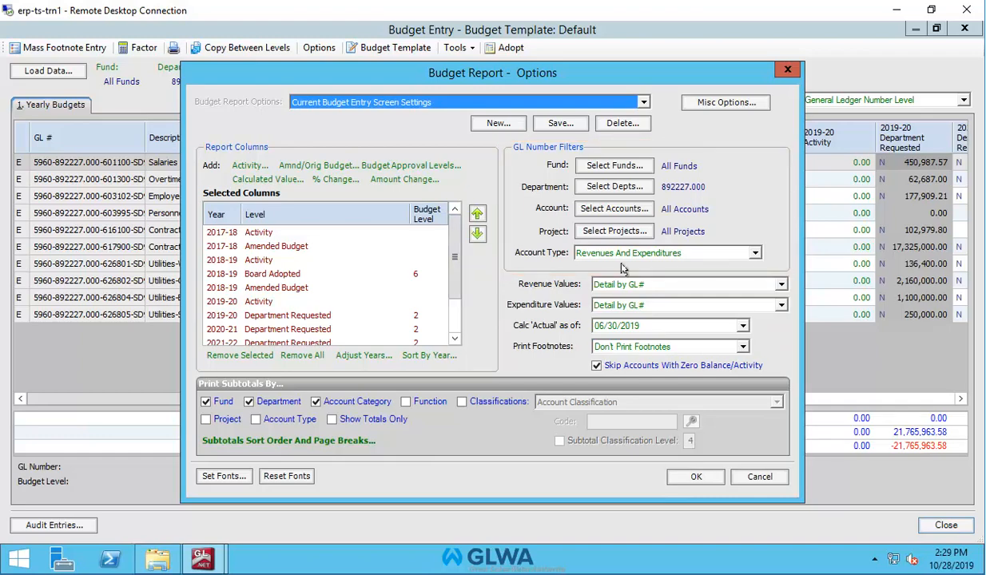
left_click(719, 104)
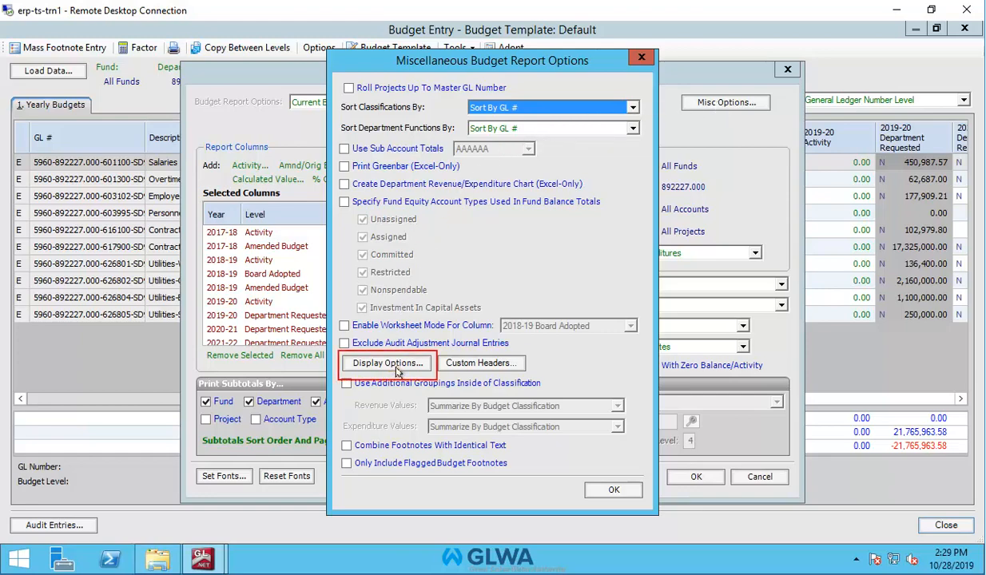
left_click(387, 364)
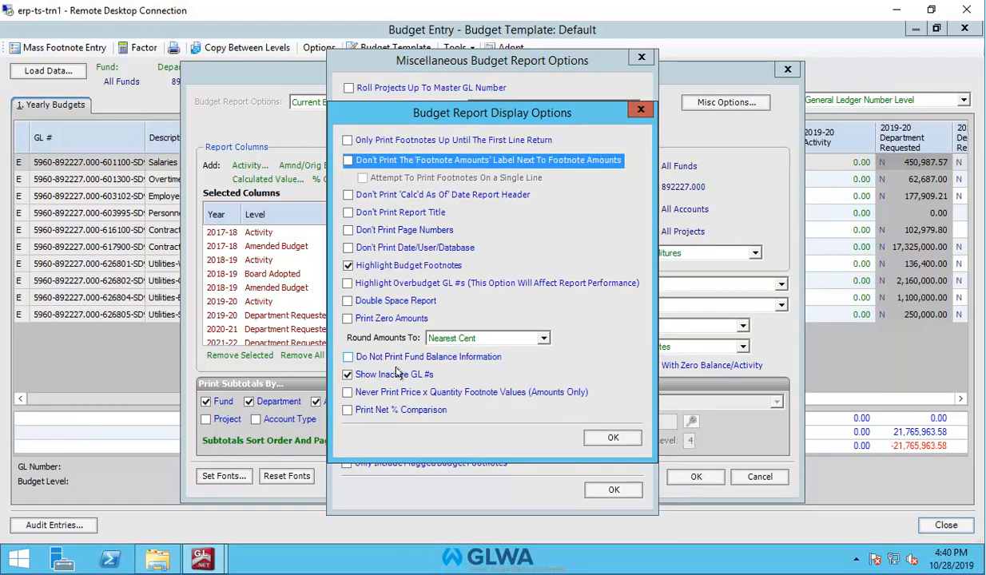
left_click(348, 163)
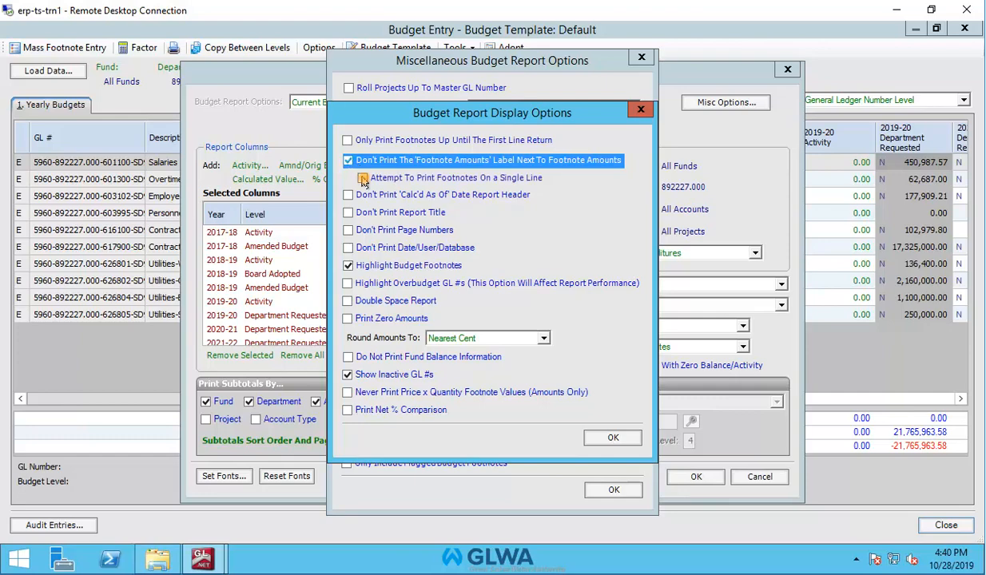
left_click(364, 179)
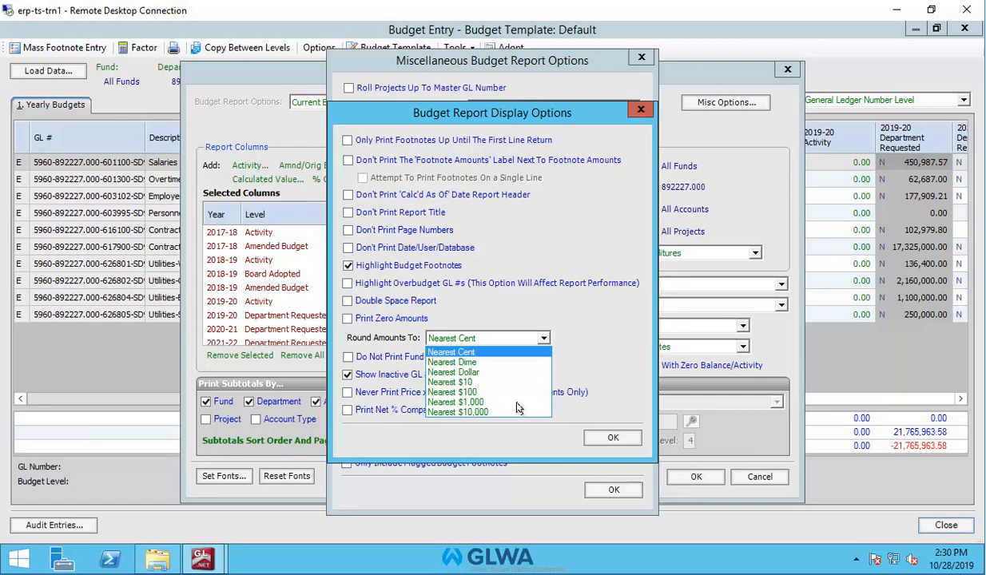
key("Escape")
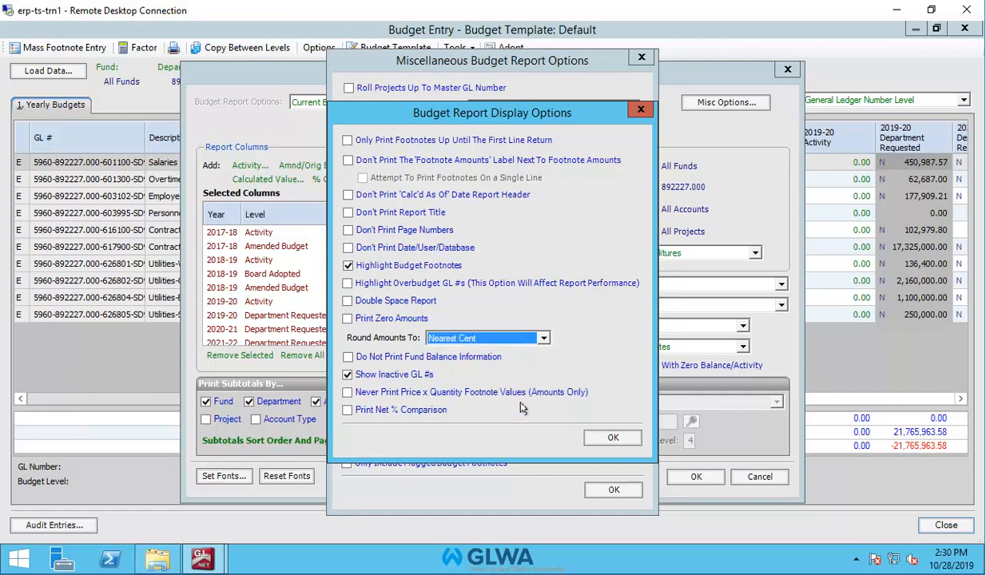
left_click(607, 435)
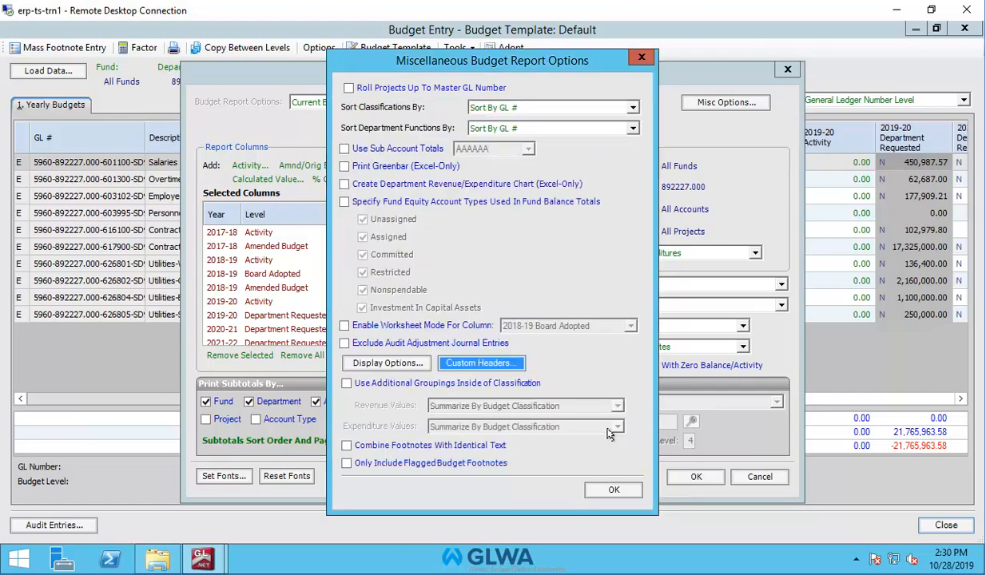
left_click(610, 491)
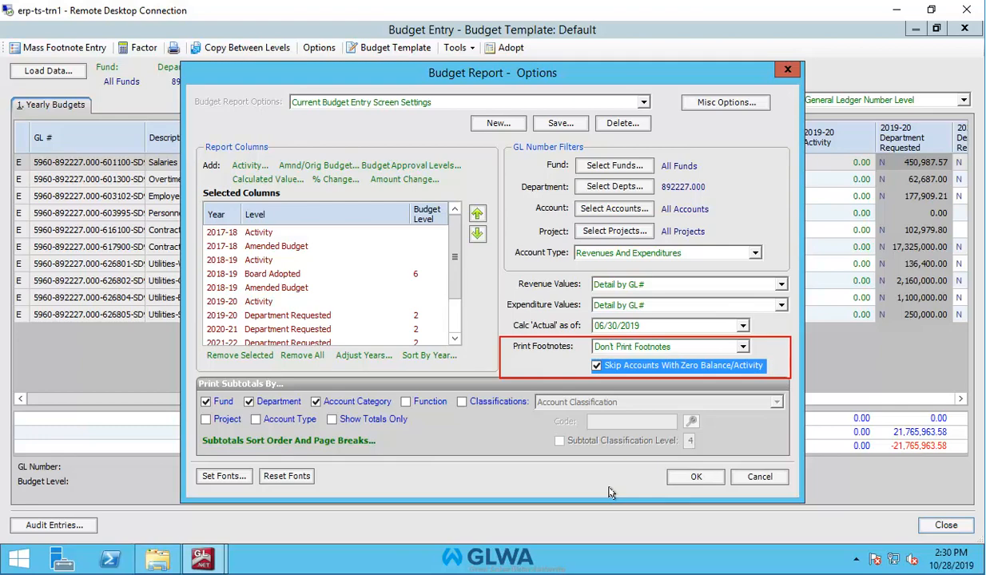
Set Print Footnotes to Don't Print Footnotes and accept the report options.
left_click(743, 345)
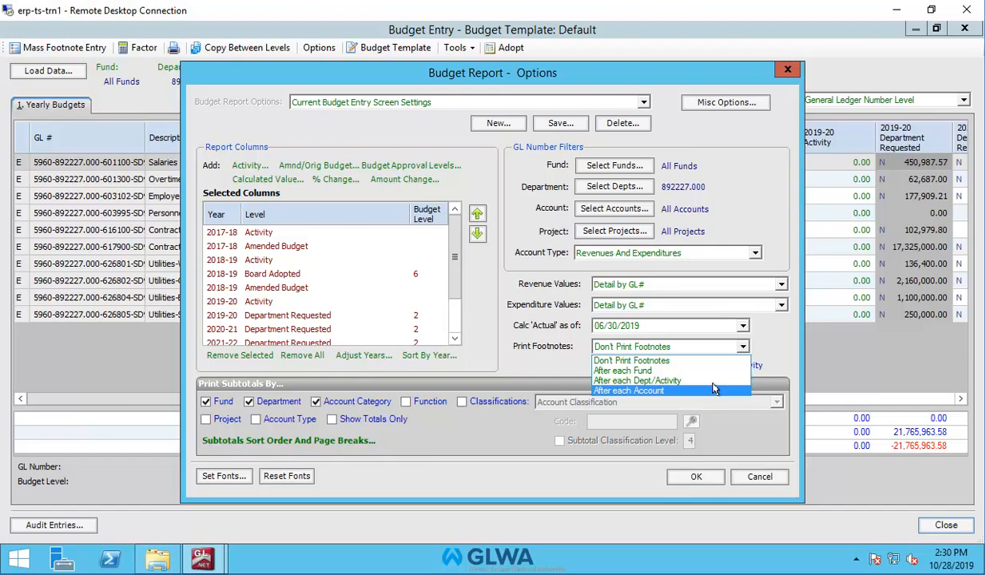
left_click(689, 342)
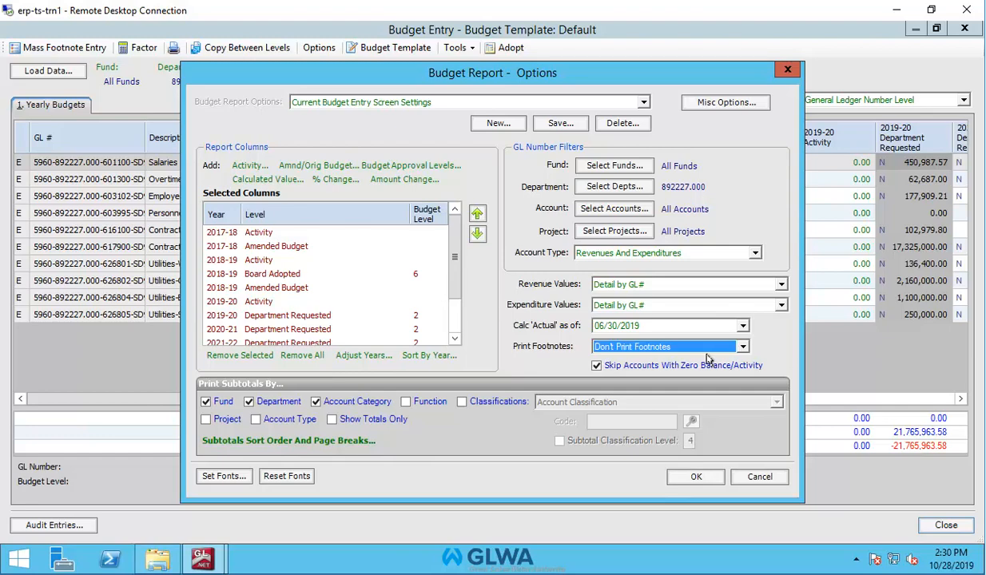
left_click(696, 477)
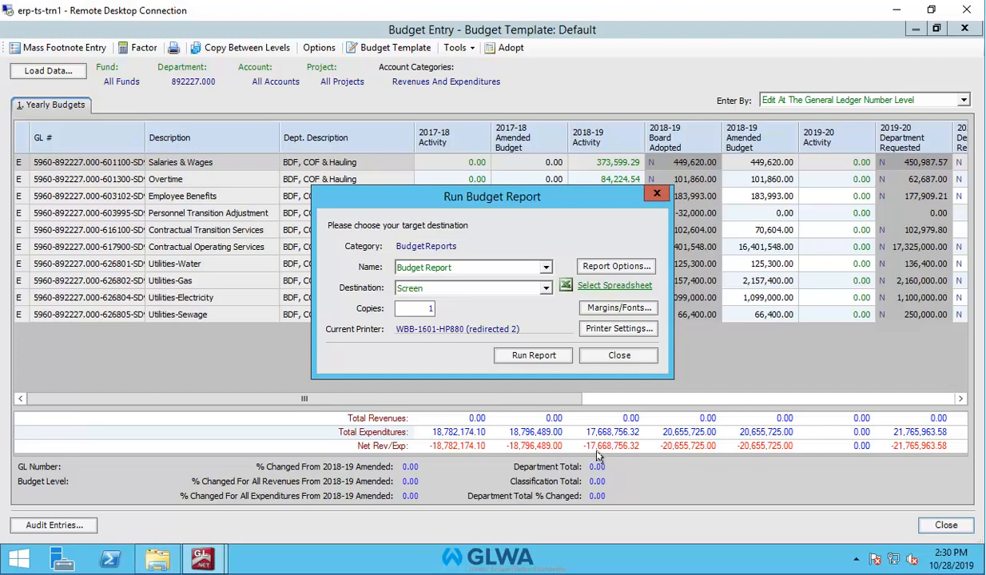
Run the Budget Report to the screen, scroll through the preview, and close it.
left_click(549, 358)
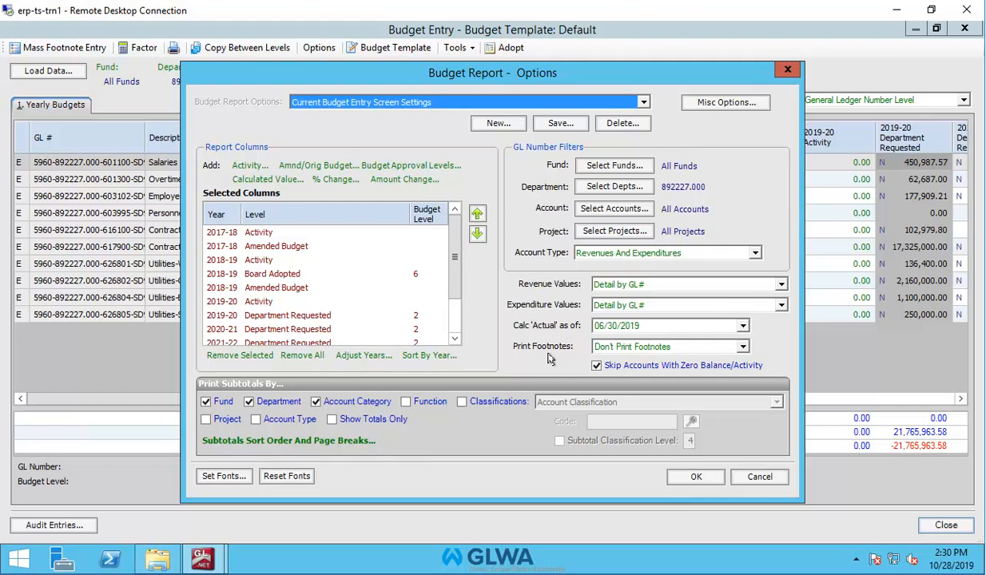
left_click(691, 475)
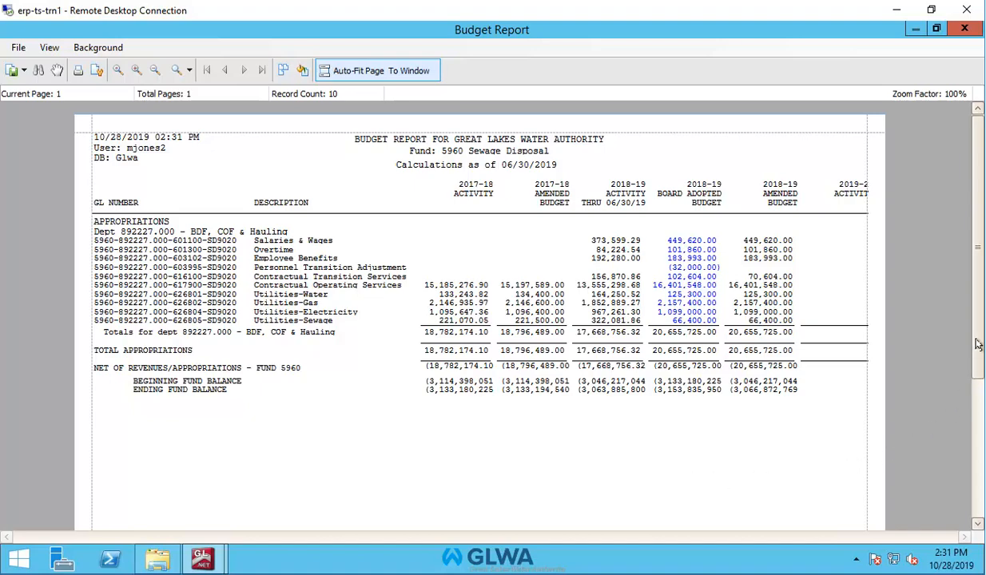
left_click_drag(977, 344, 976, 427)
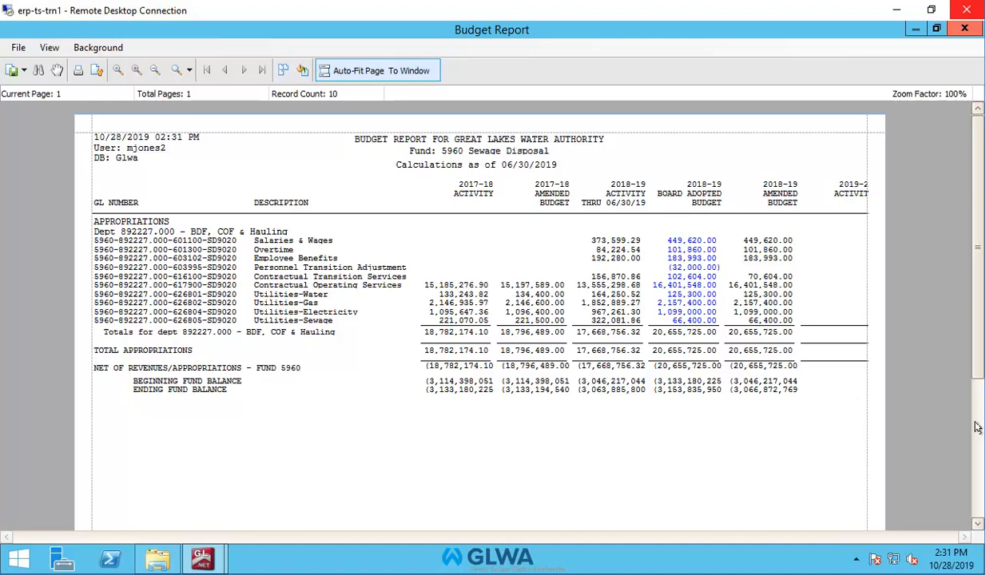
left_click(962, 29)
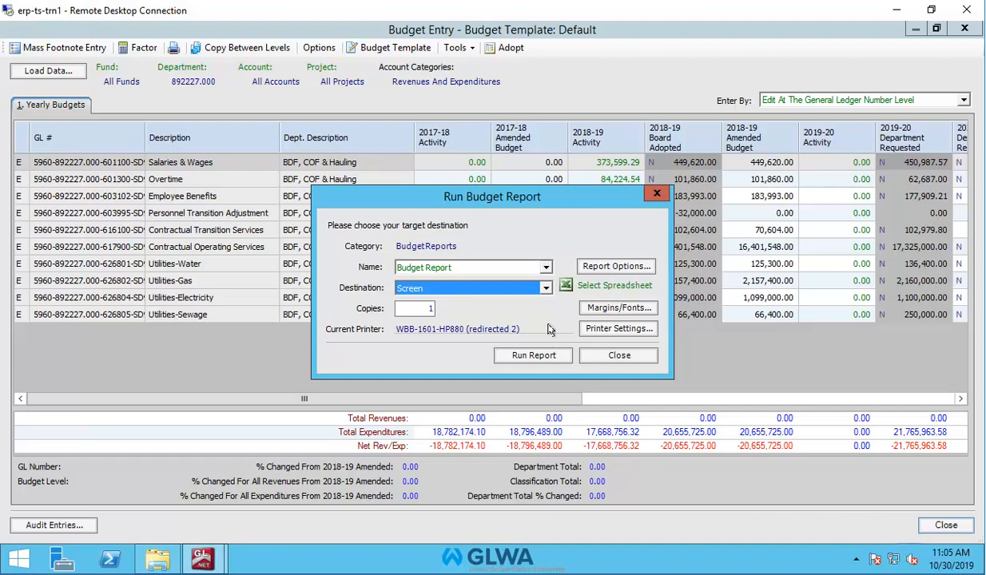
Run the Budget Report to a spreadsheet with footnotes printed after each account, and view the result maximized in Excel.
left_click(547, 289)
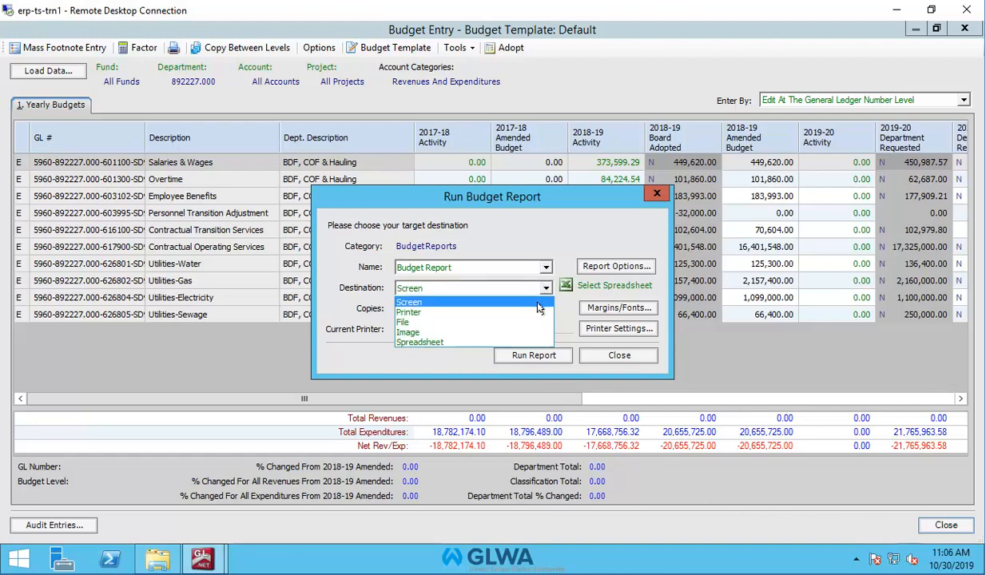
left_click(535, 342)
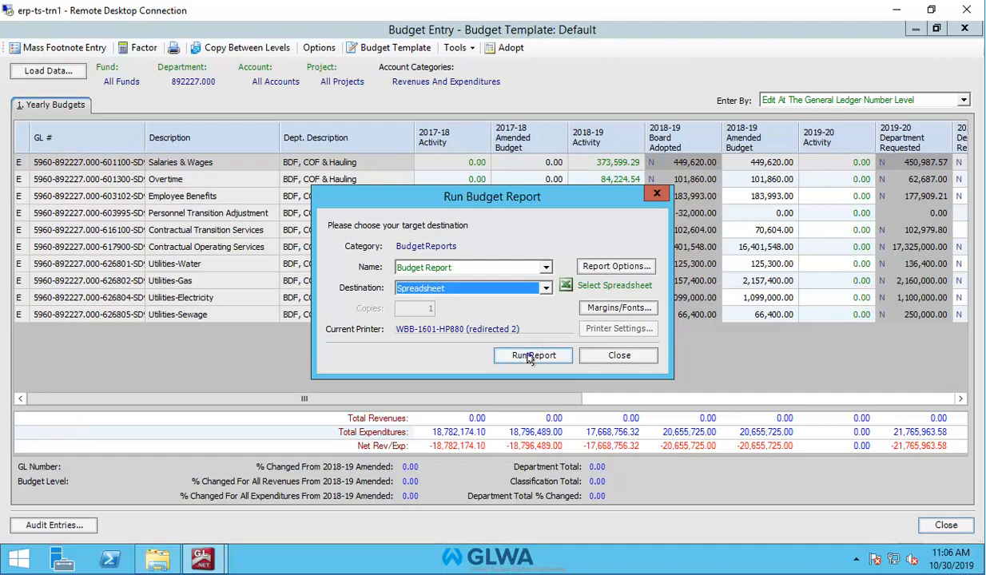
left_click(529, 356)
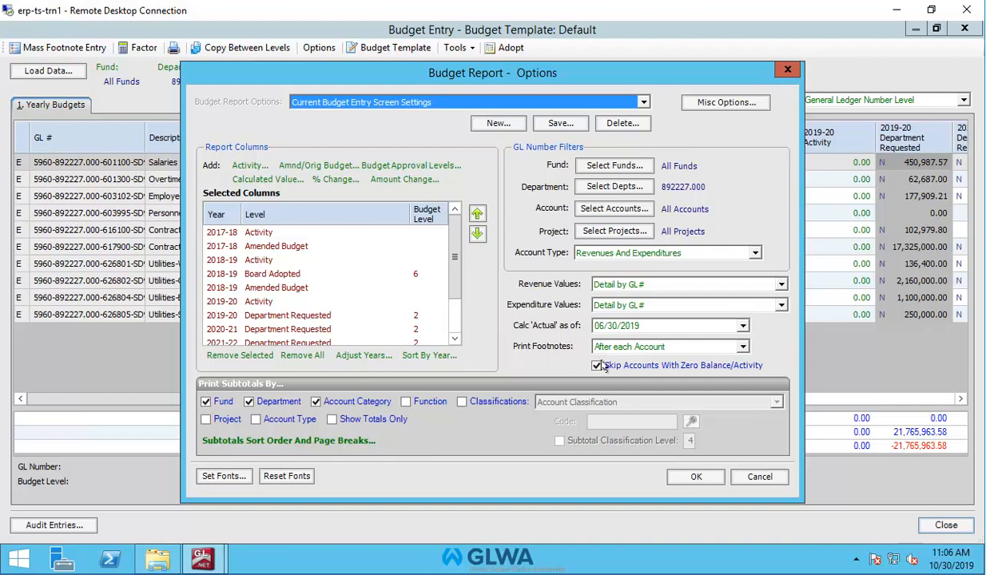
left_click(698, 477)
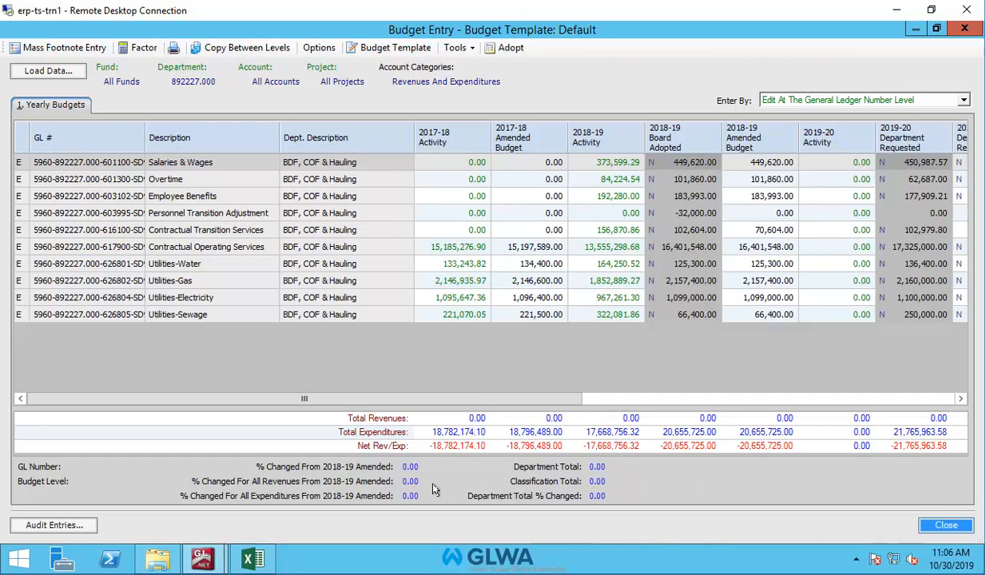
left_click(246, 564)
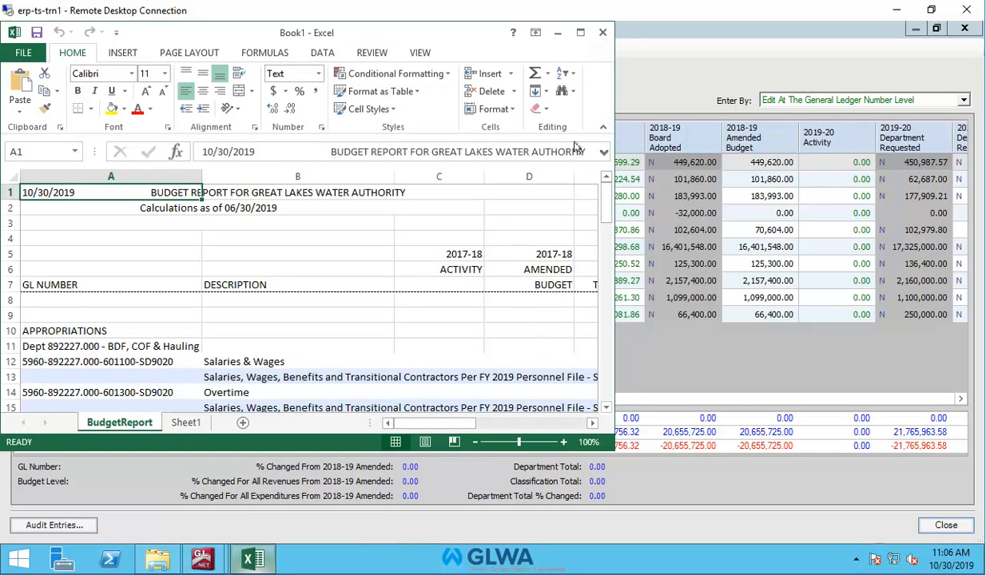
left_click(581, 33)
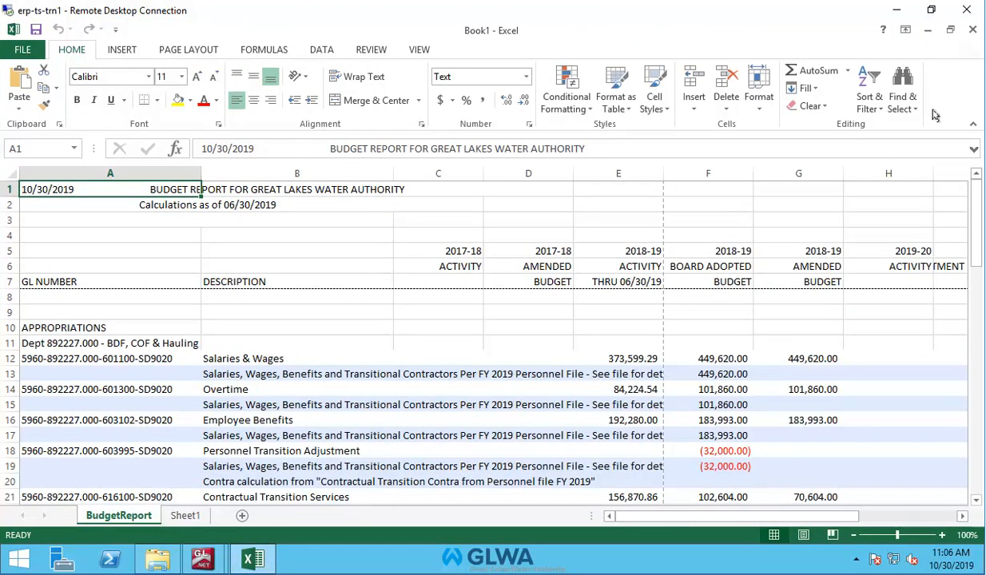
left_click_drag(980, 221, 979, 232)
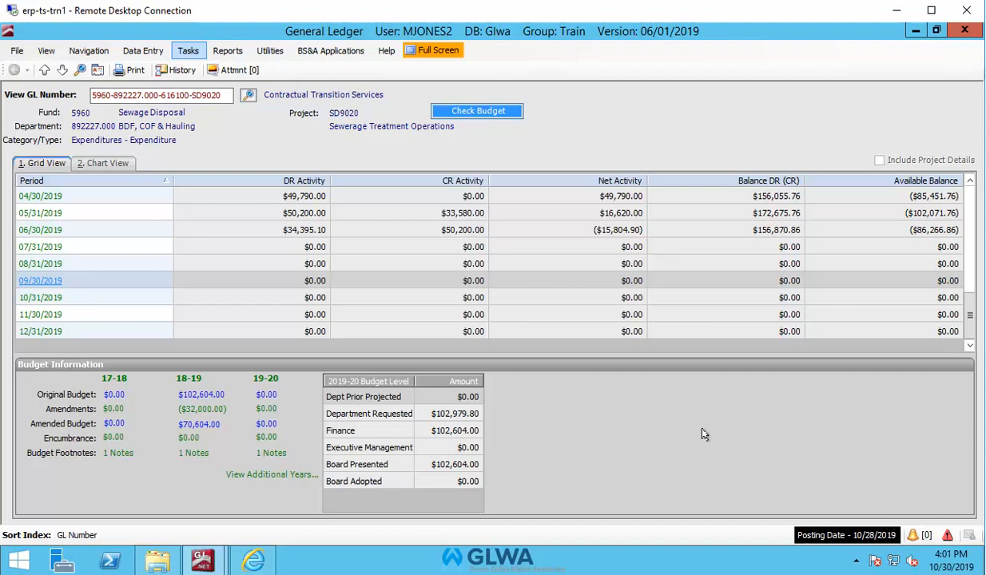
Open Create or Edit Budget and load the budget for department 892227.000 with revenues and expenditures.
left_click(185, 51)
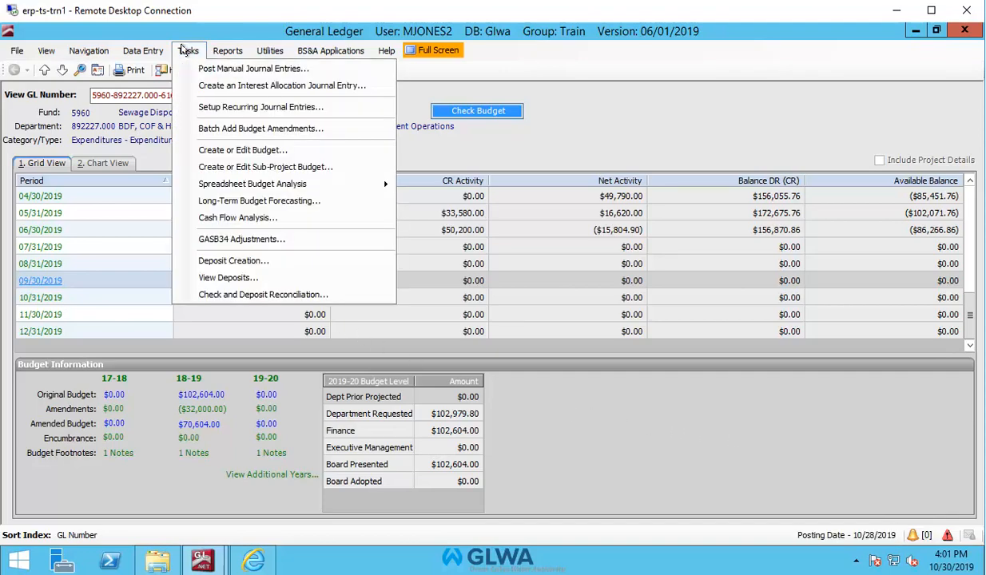
left_click(219, 151)
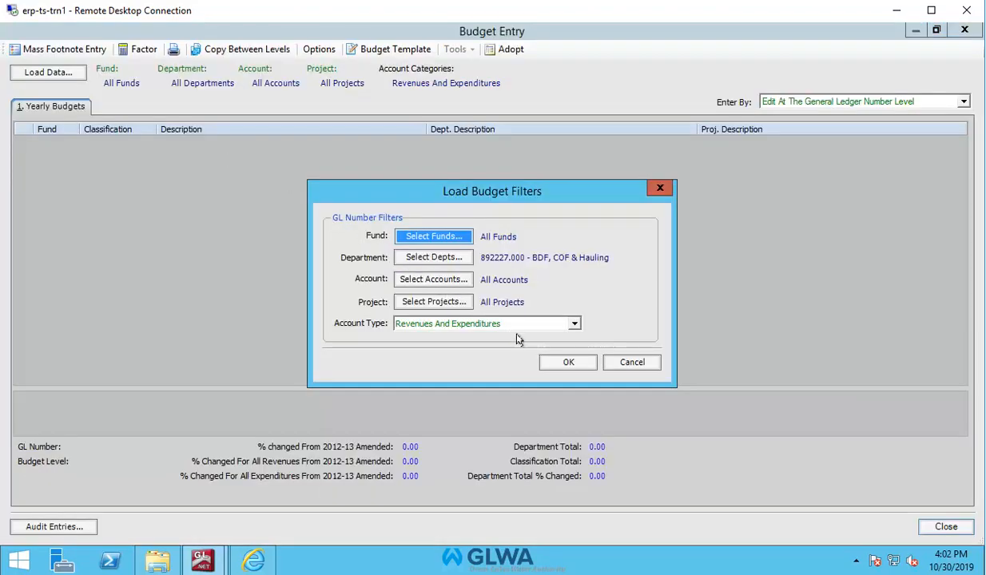
left_click(565, 363)
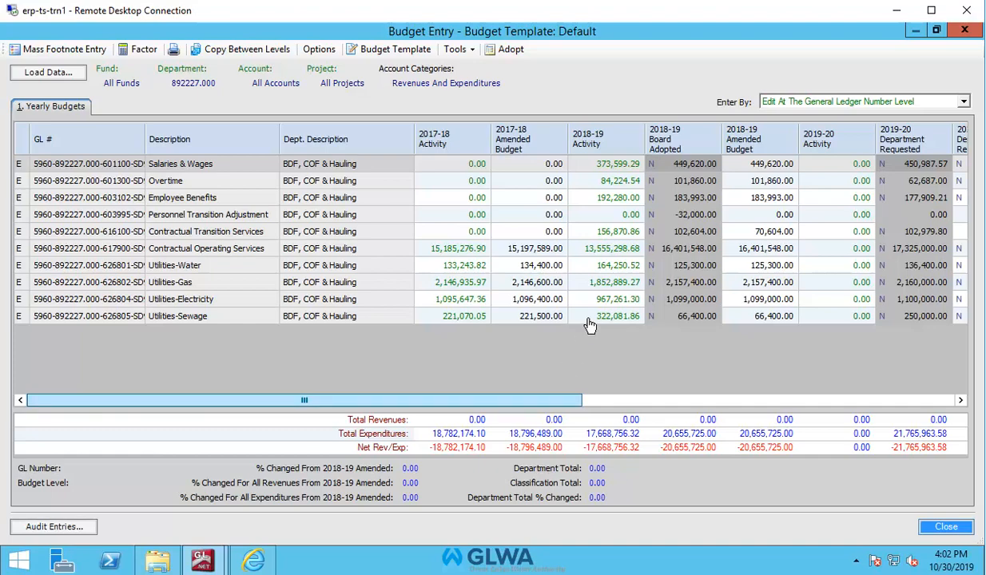
Drill into the 2018-19 activity of Contractual Operating Services and open the Rickman Enterprise Group invoice details.
left_click(623, 249)
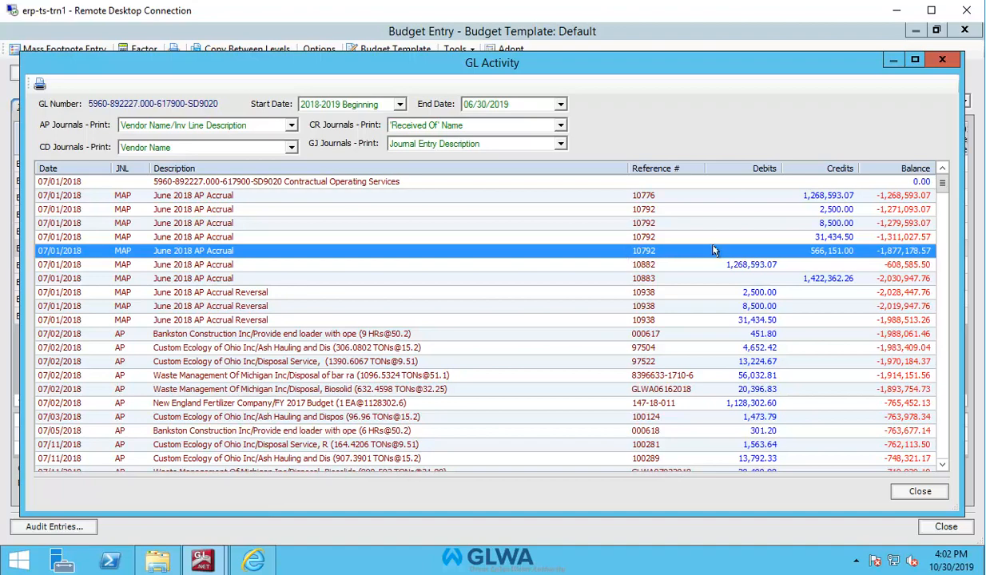
mouse_move(941, 186)
left_mouse_down()
mouse_move(943, 262)
mouse_move(942, 228)
mouse_move(913, 193)
mouse_move(942, 182)
left_mouse_up()
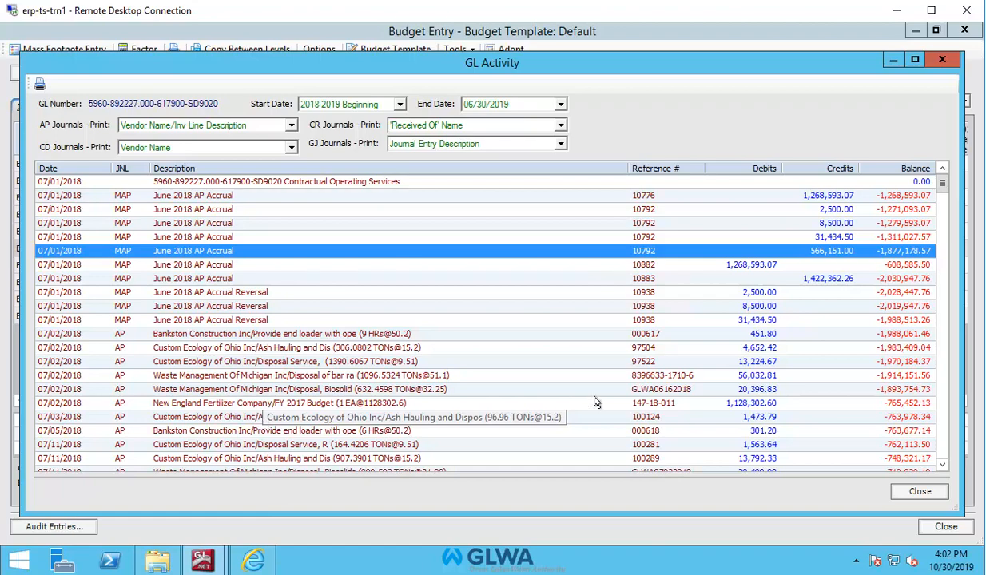
left_click_drag(940, 186, 941, 284)
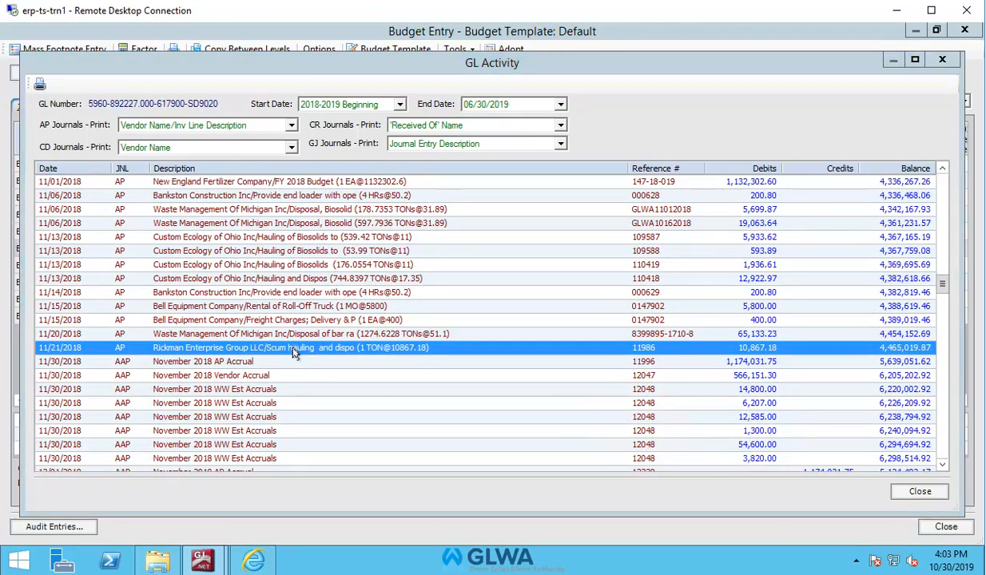
double_click(766, 350)
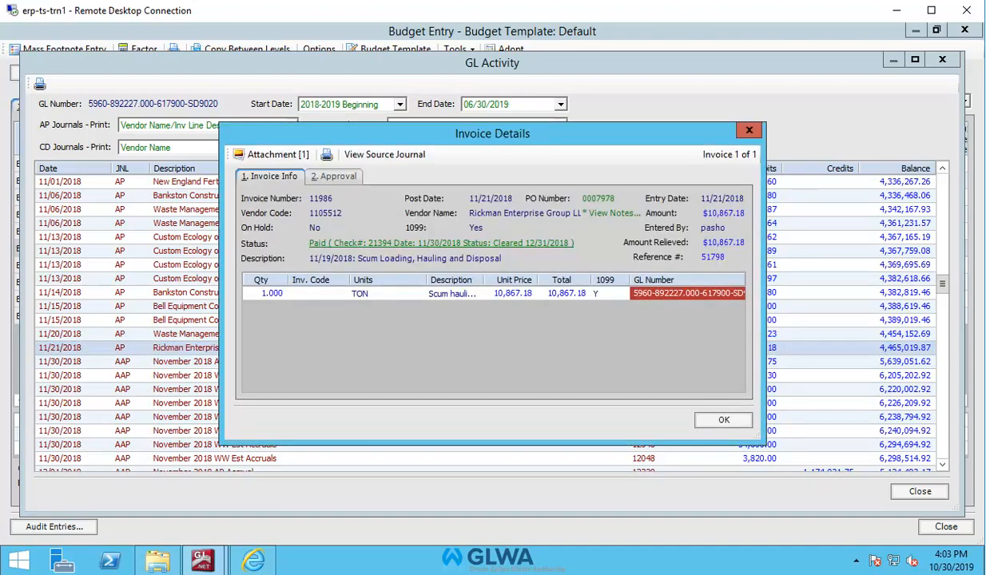